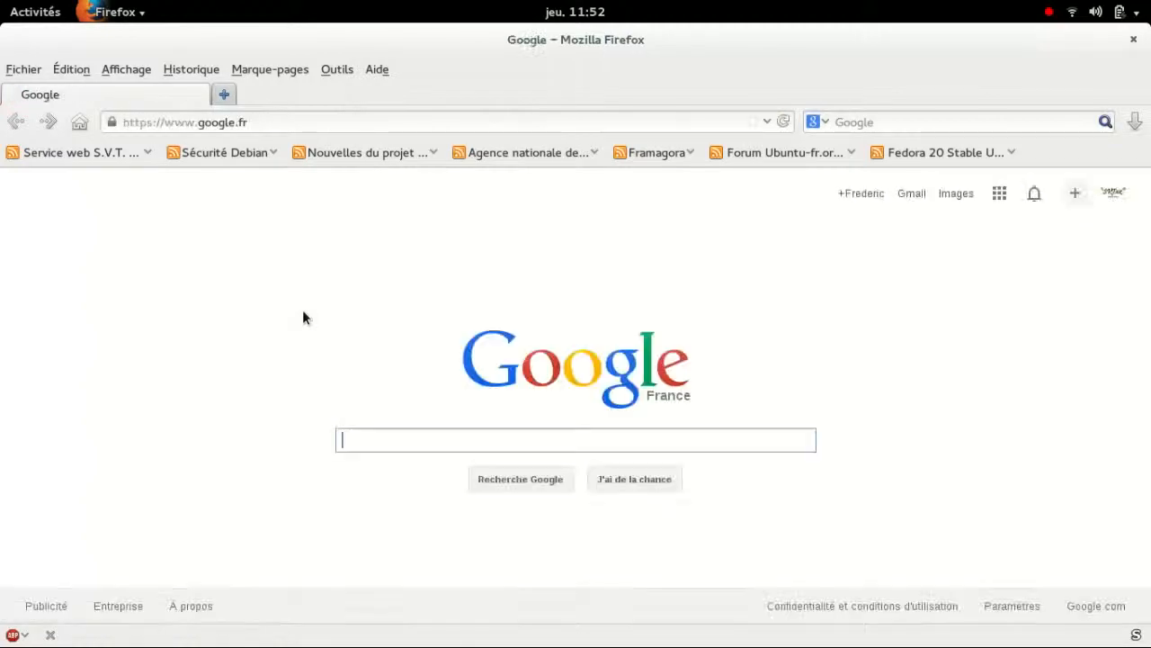
# - Find the Framapad site with a web search for "framapad" and open a new Framapad Lite pad from it
pyautogui.write('framapad')
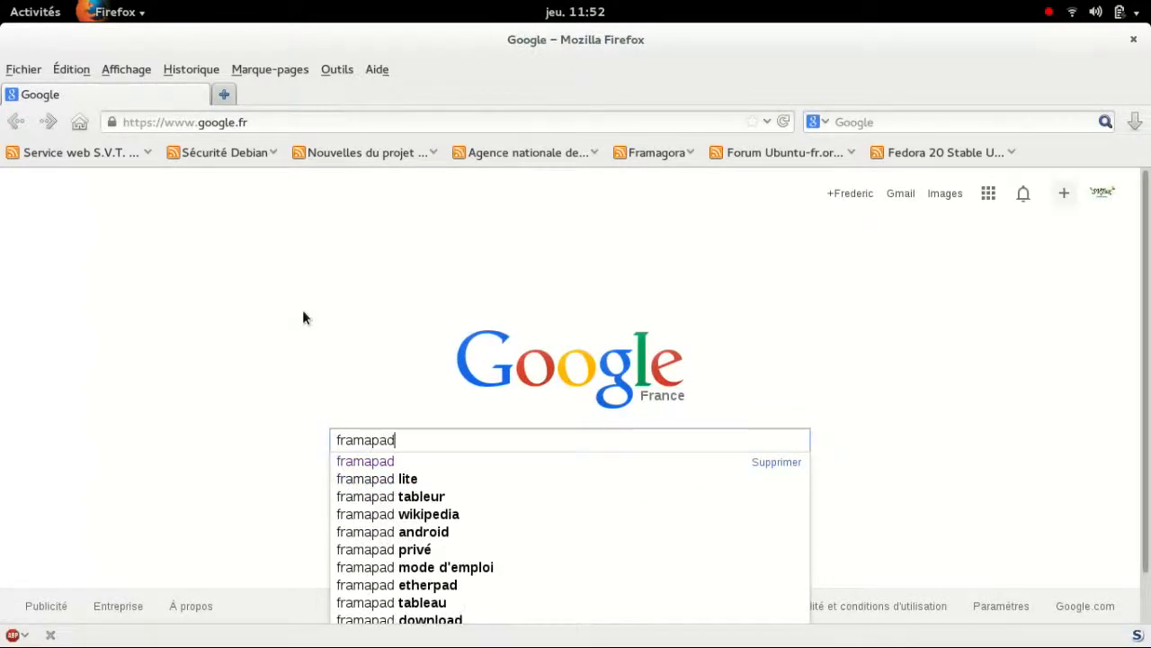
pyautogui.press('Return')
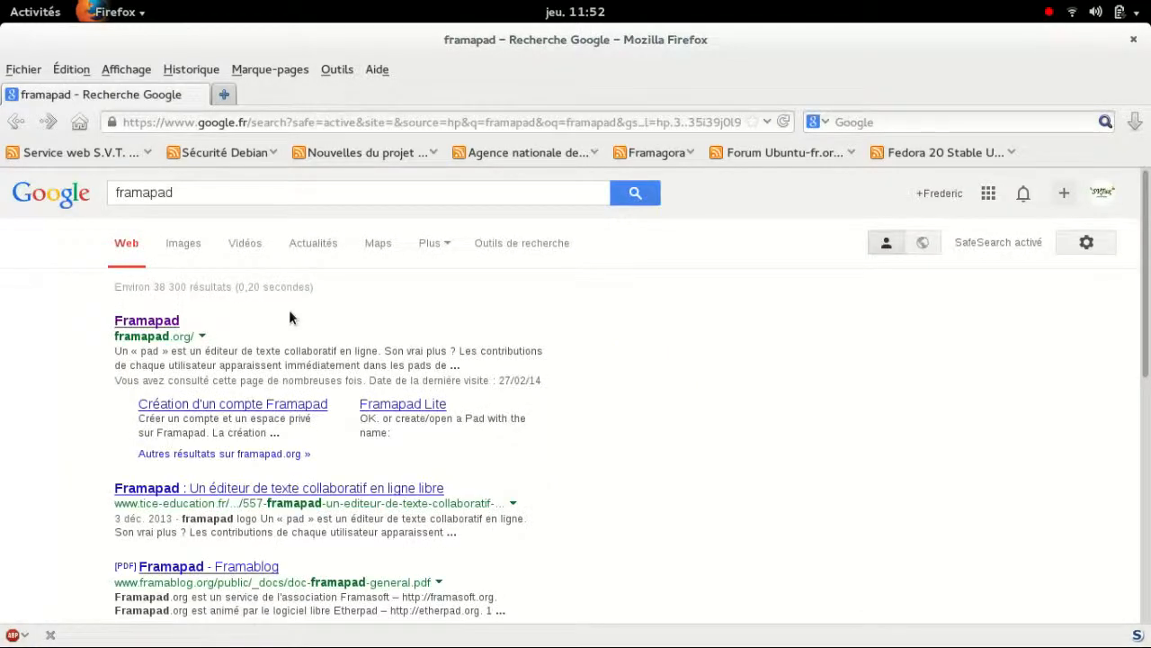
pyautogui.click(171, 325)
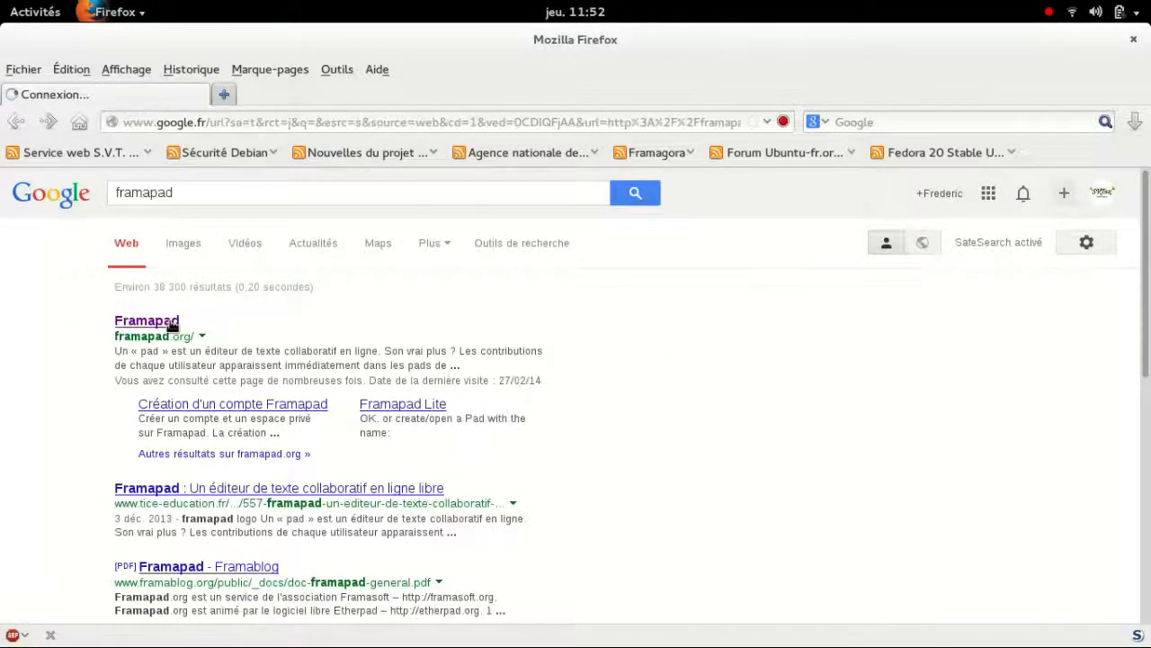
pyautogui.click(607, 345)
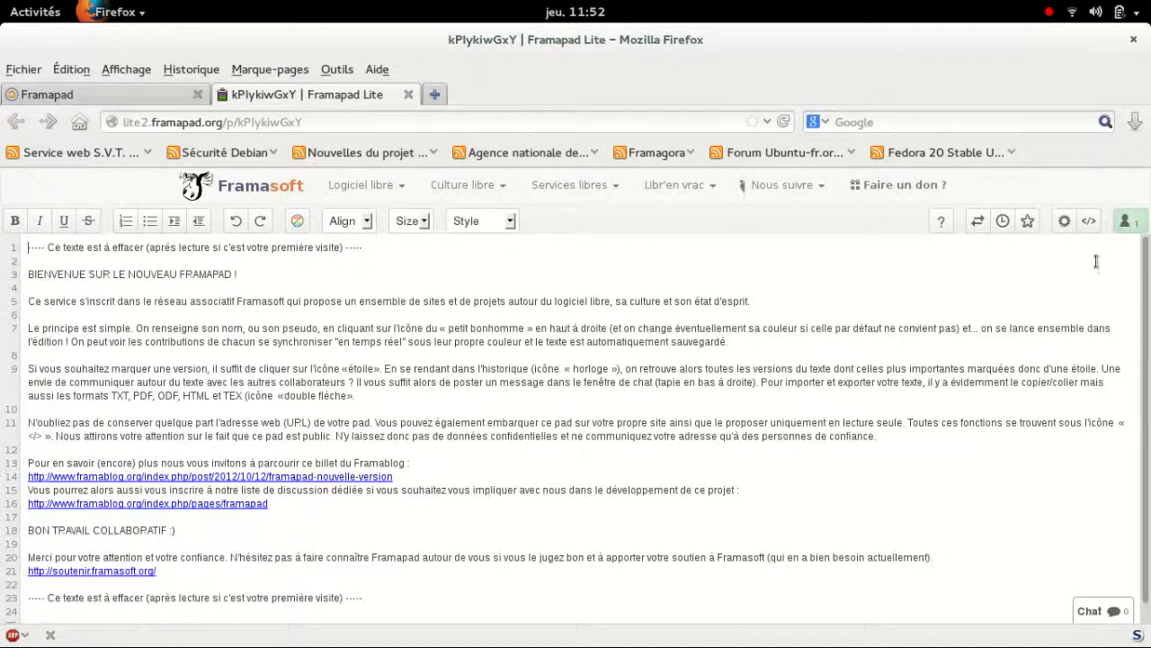
# - Check the user name and colour assigned to the current author in the pad's user list
pyautogui.click(1140, 223)
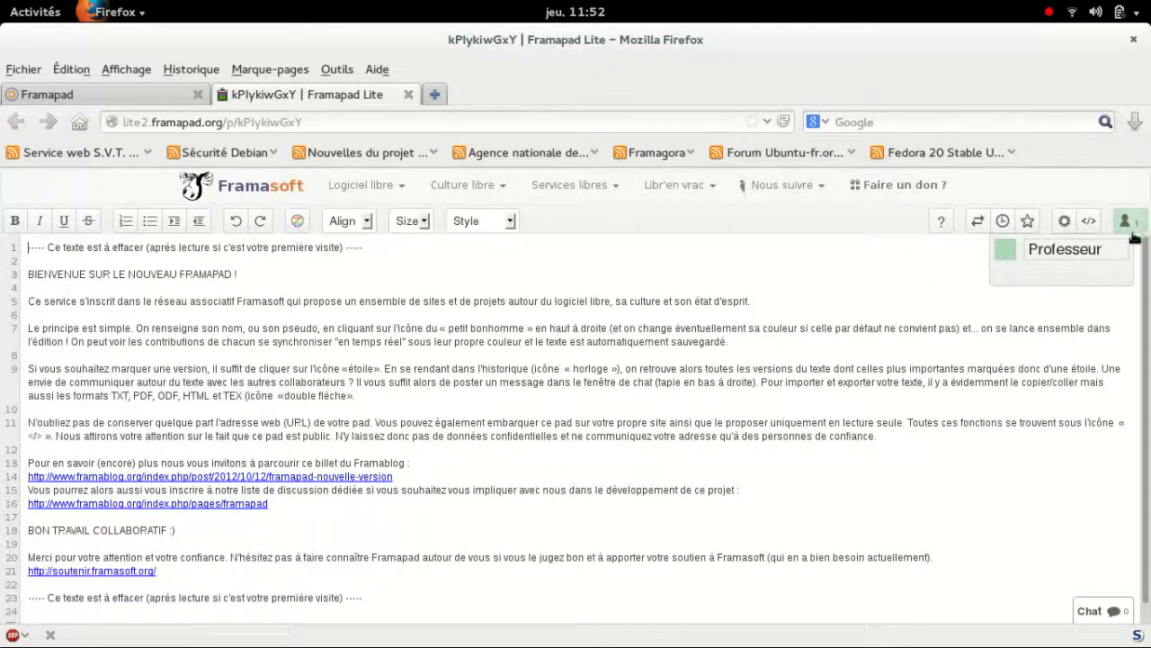
pyautogui.moveTo(1104, 256); pyautogui.dragTo(1040, 260)
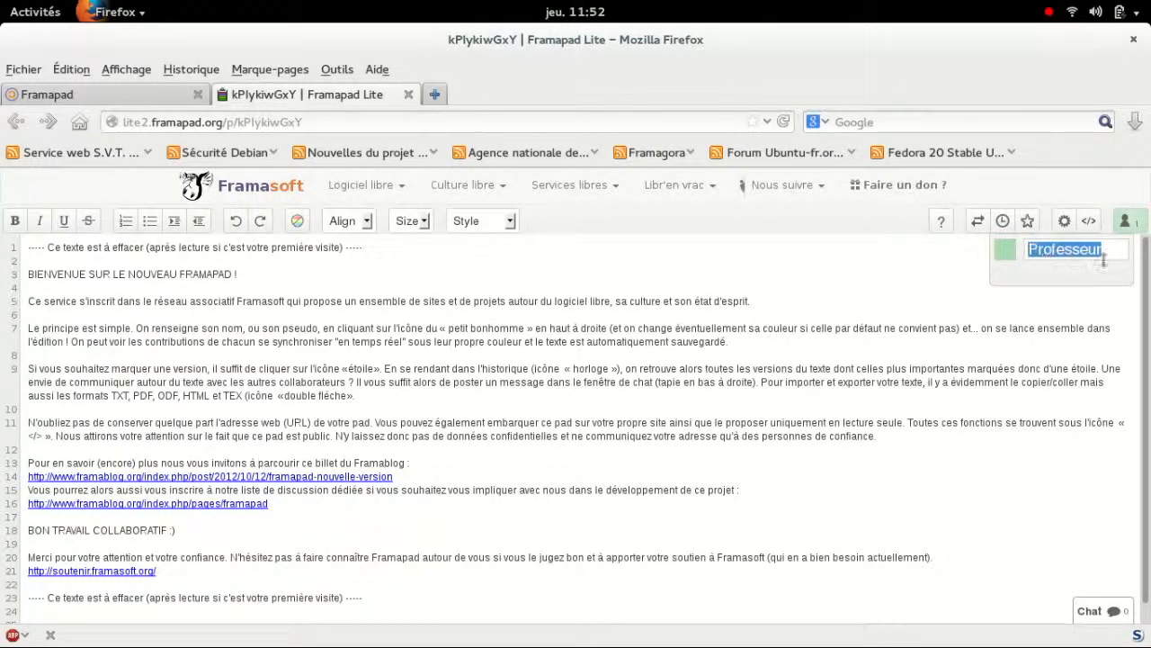
pyautogui.click(1118, 301)
pyautogui.click(1136, 235)
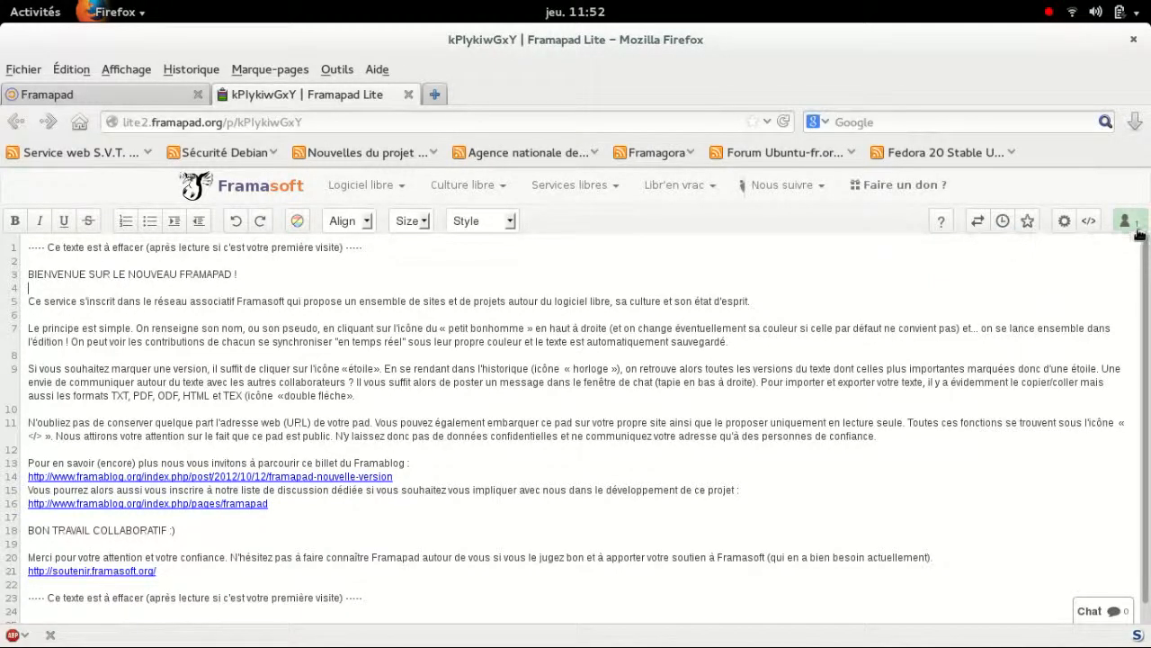
# - Copy the pad's web address and load it in a new private browsing window
pyautogui.moveTo(304, 122); pyautogui.dragTo(126, 124)
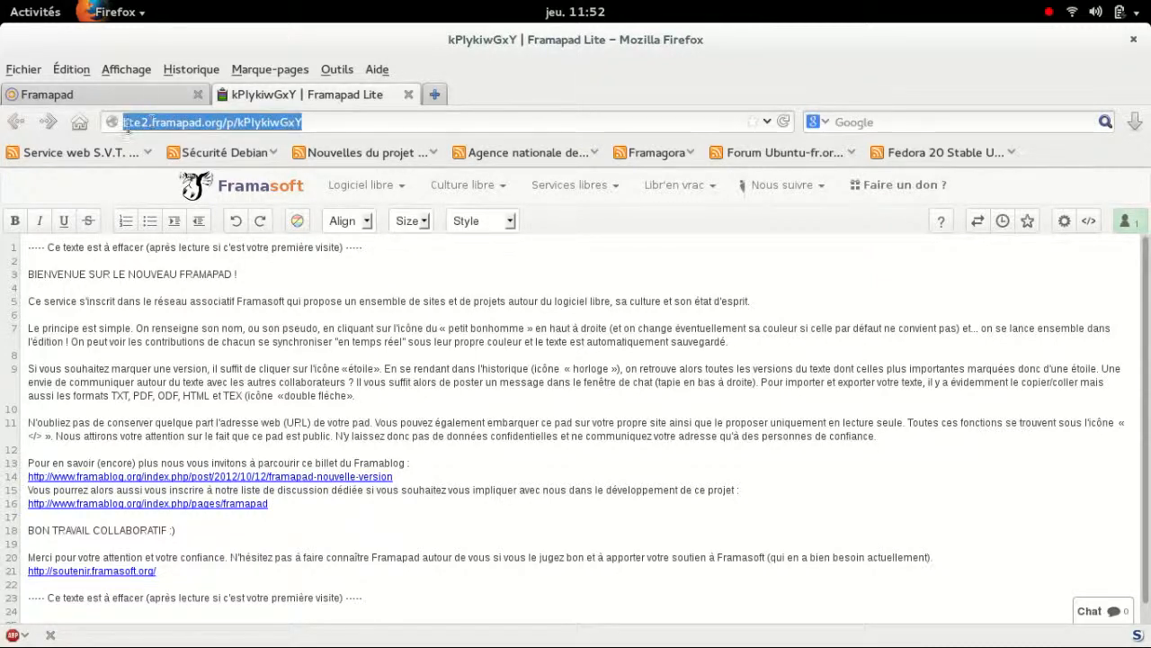
pyautogui.rightClick(173, 122)
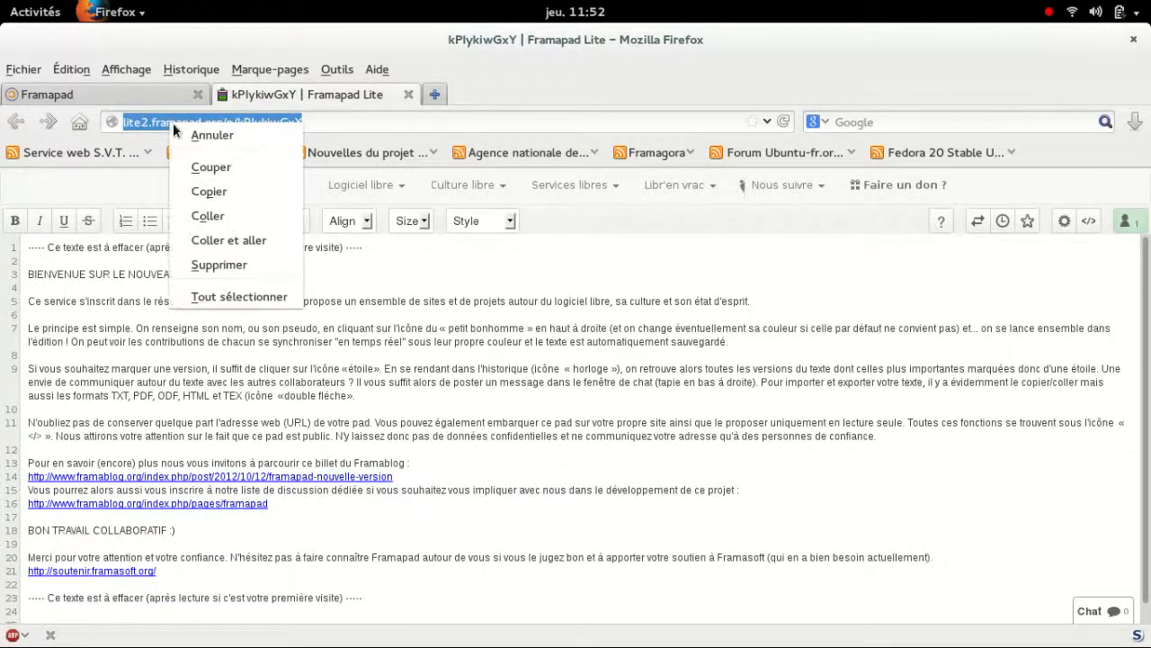
pyautogui.click(202, 192)
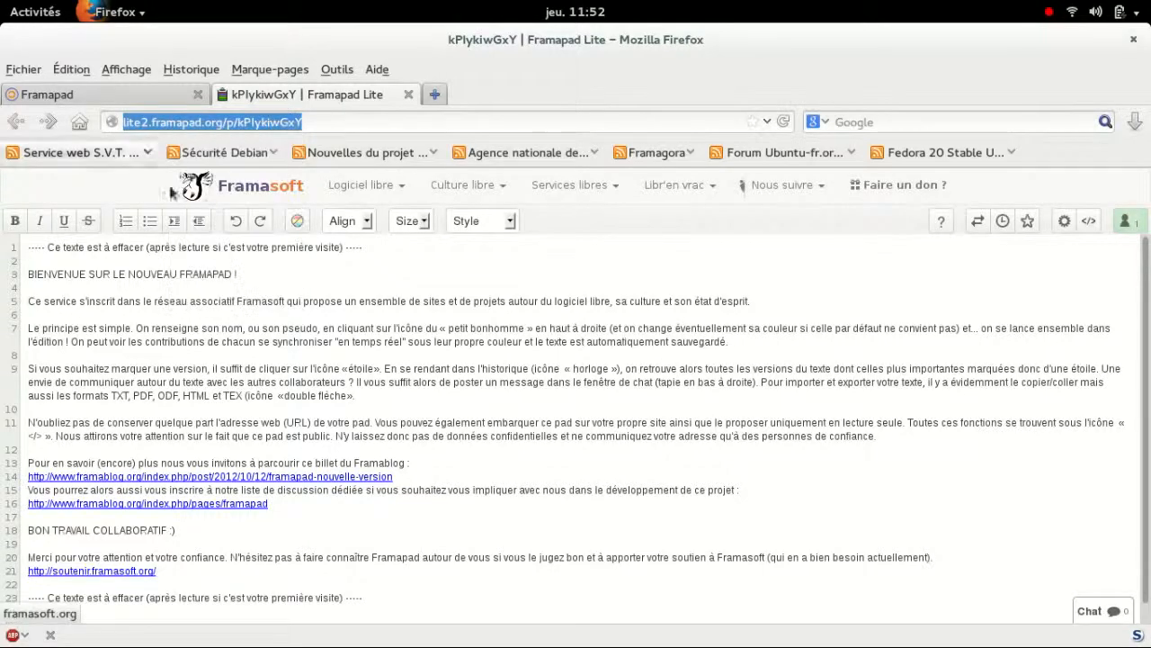
pyautogui.click(23, 69)
pyautogui.click(77, 147)
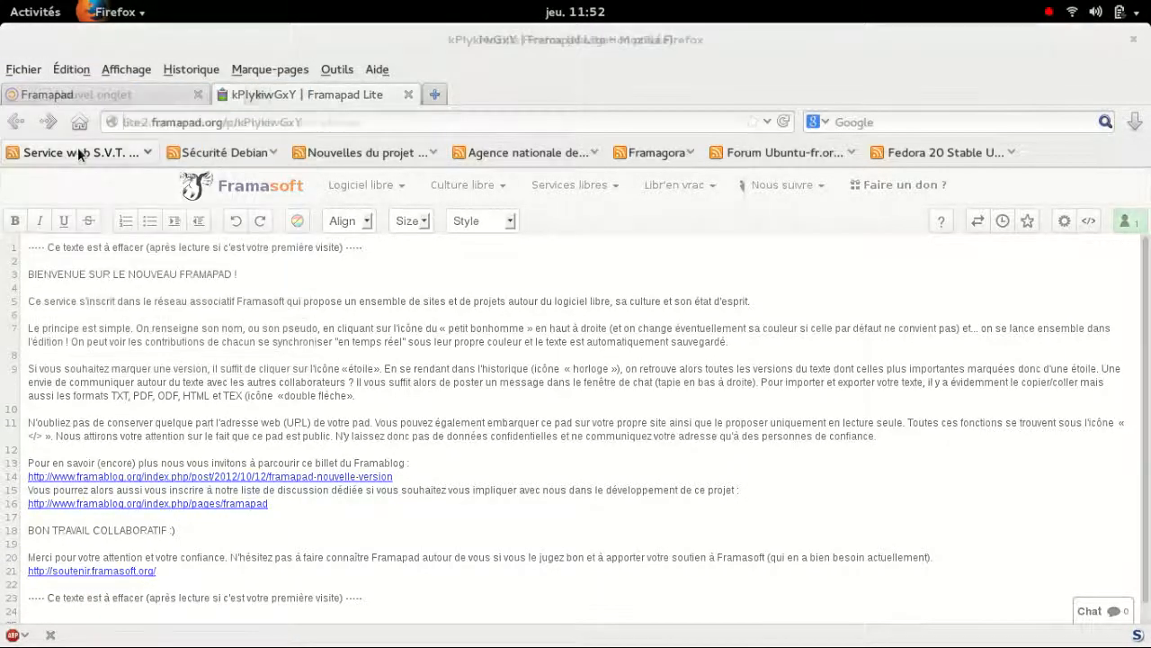
pyautogui.rightClick(237, 123)
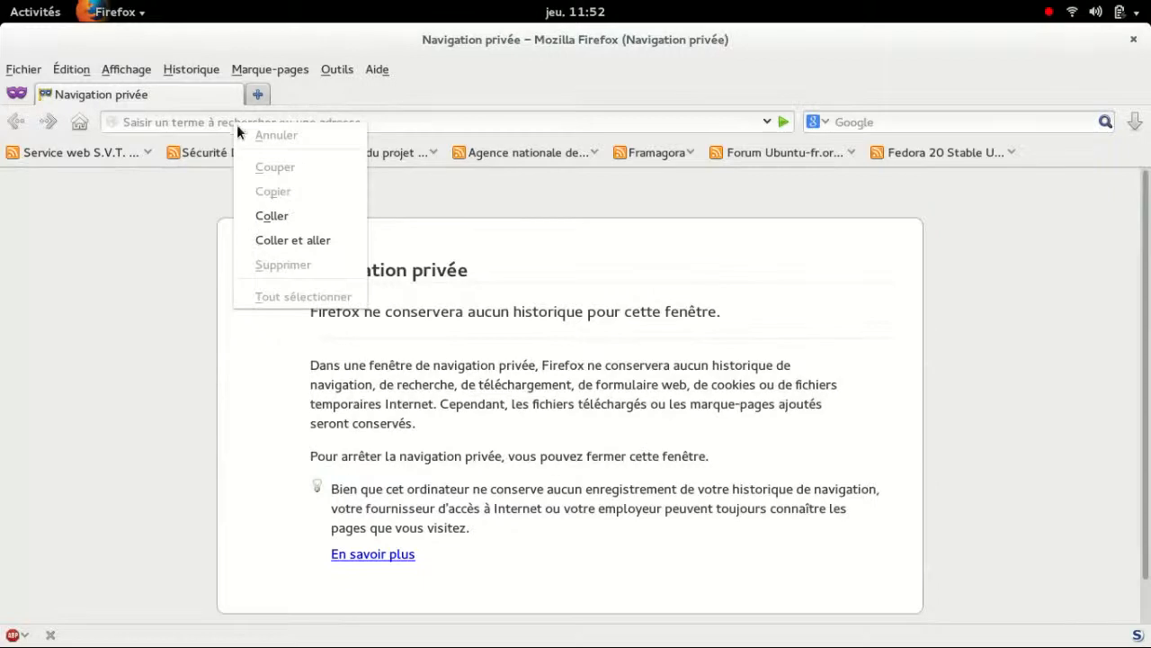
pyautogui.click(280, 240)
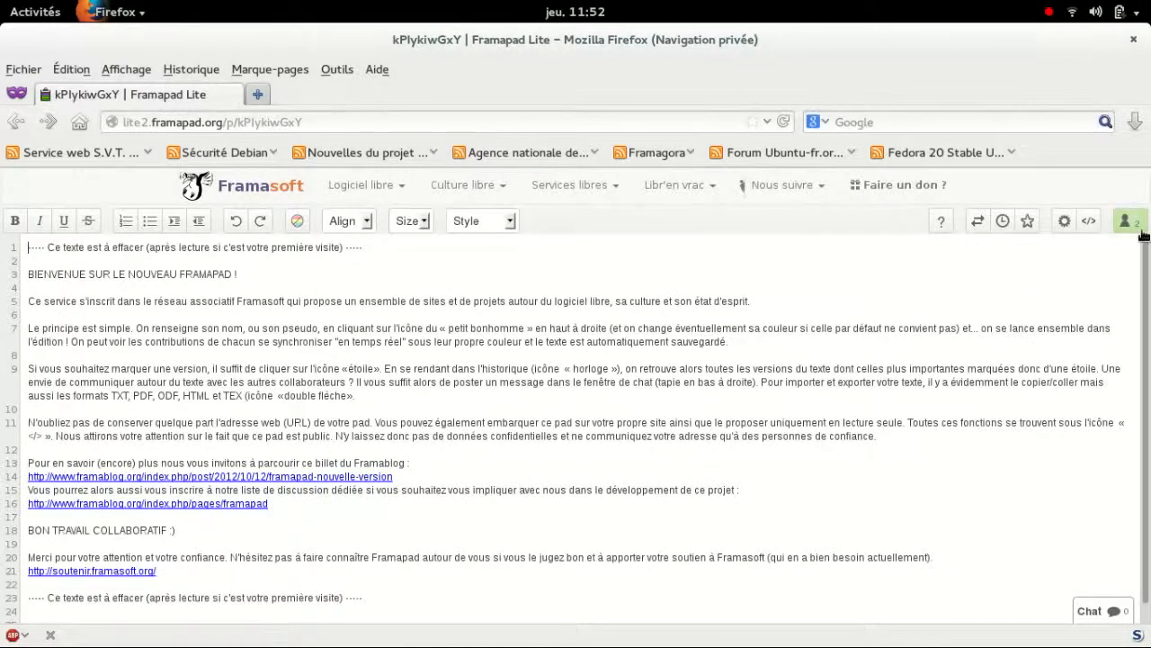
# - Set the second participant's user name to "élève1" in the private window's pad
pyautogui.click(1139, 231)
pyautogui.click(1121, 252)
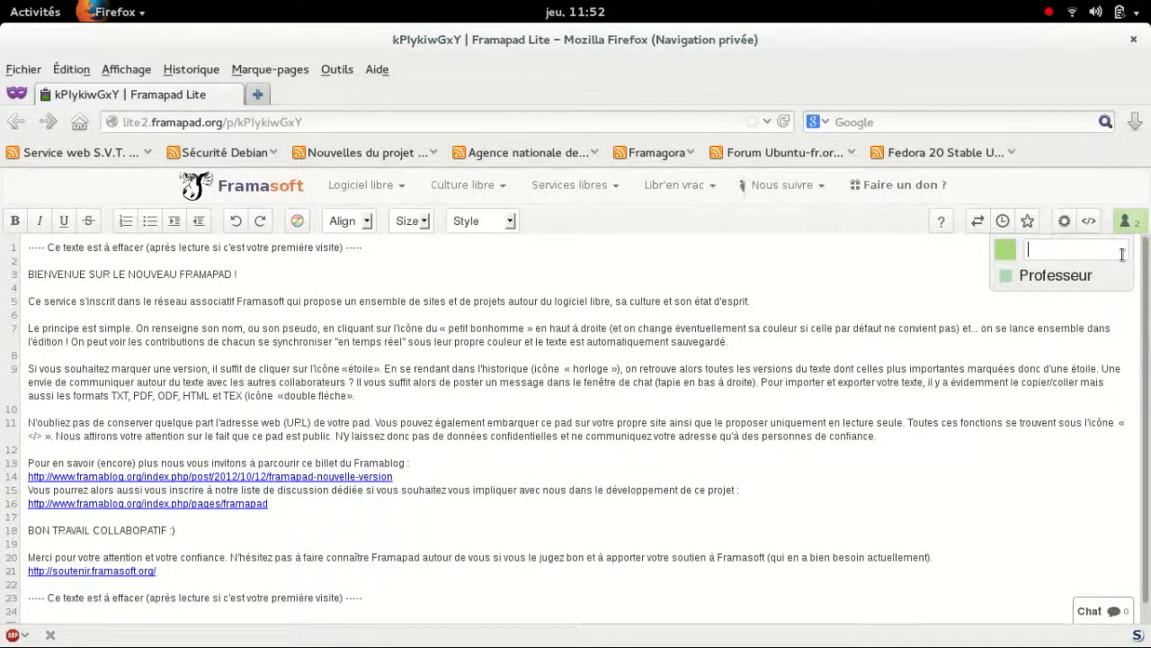
pyautogui.write('élève1')
pyautogui.click(1135, 227)
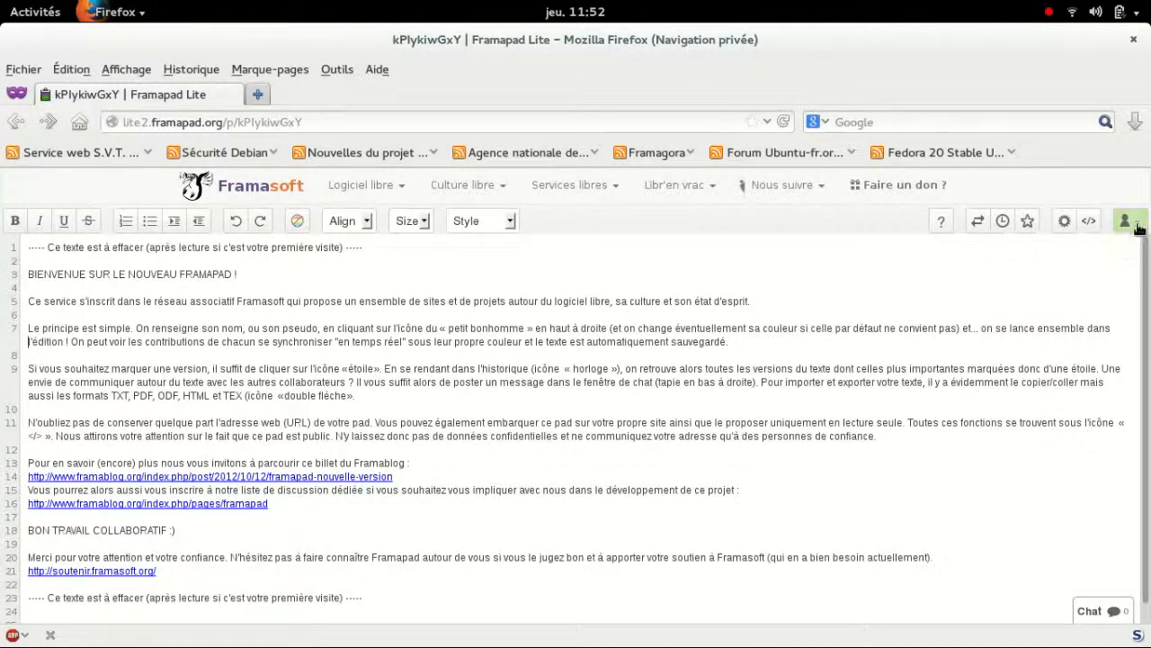
# - Switch to the regular Firefox window and delete all the default welcome text from the pad
pyautogui.press('super')
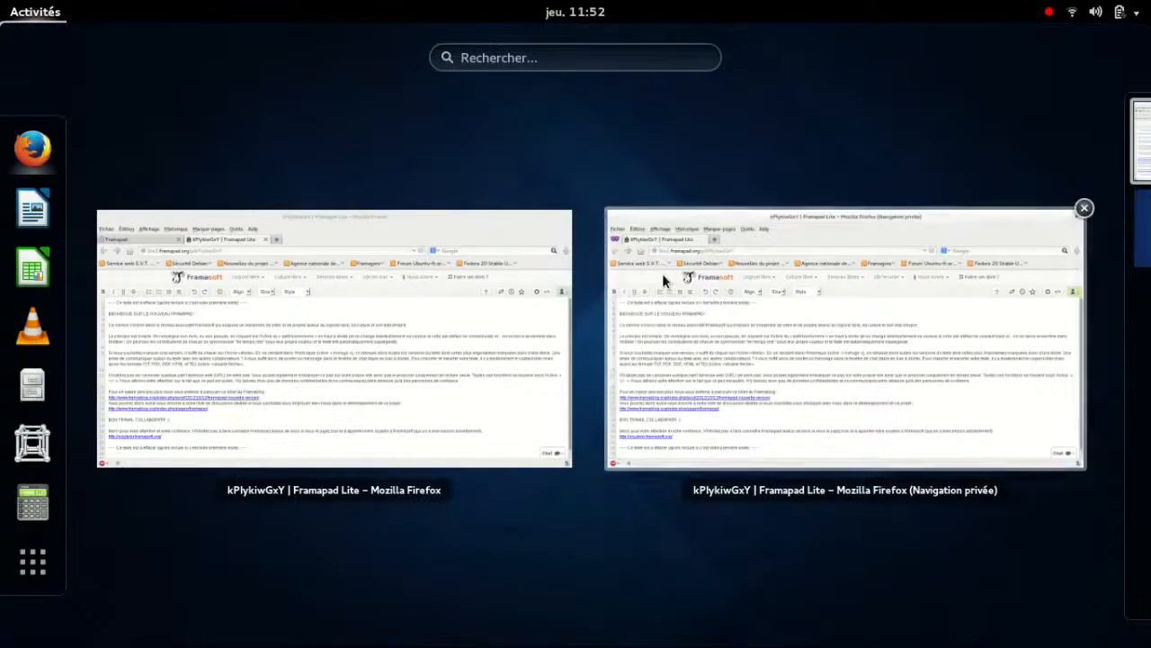
pyautogui.click(502, 304)
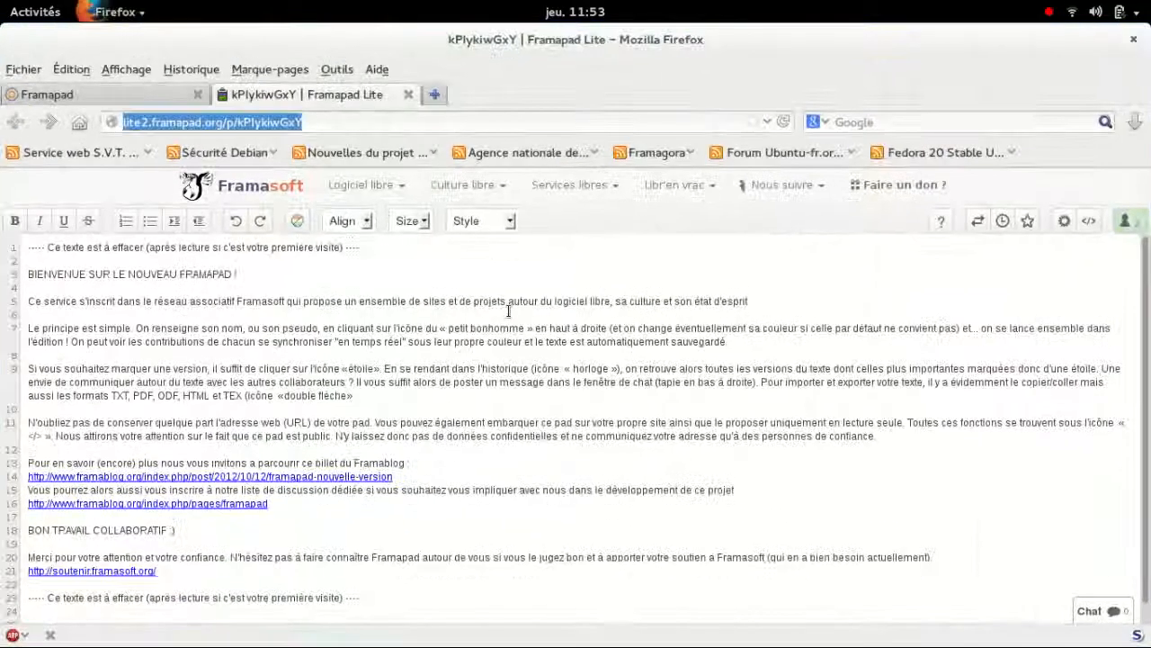
pyautogui.click(450, 335)
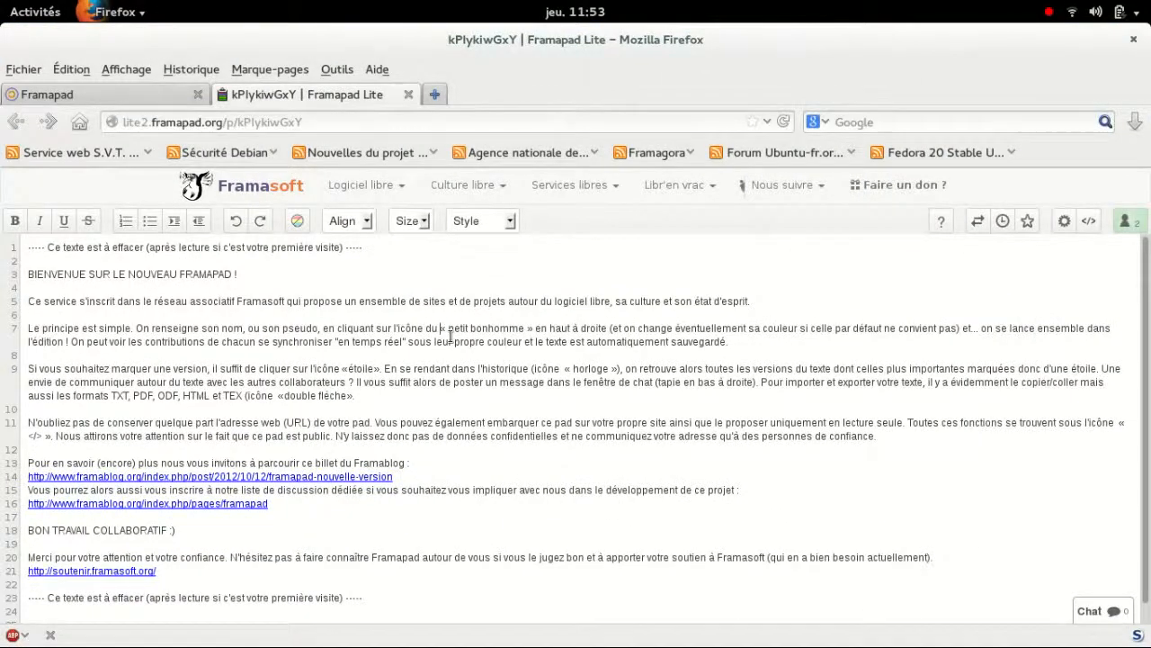
pyautogui.hotkey('ctrl', 'a')
pyautogui.press('BackSpace')
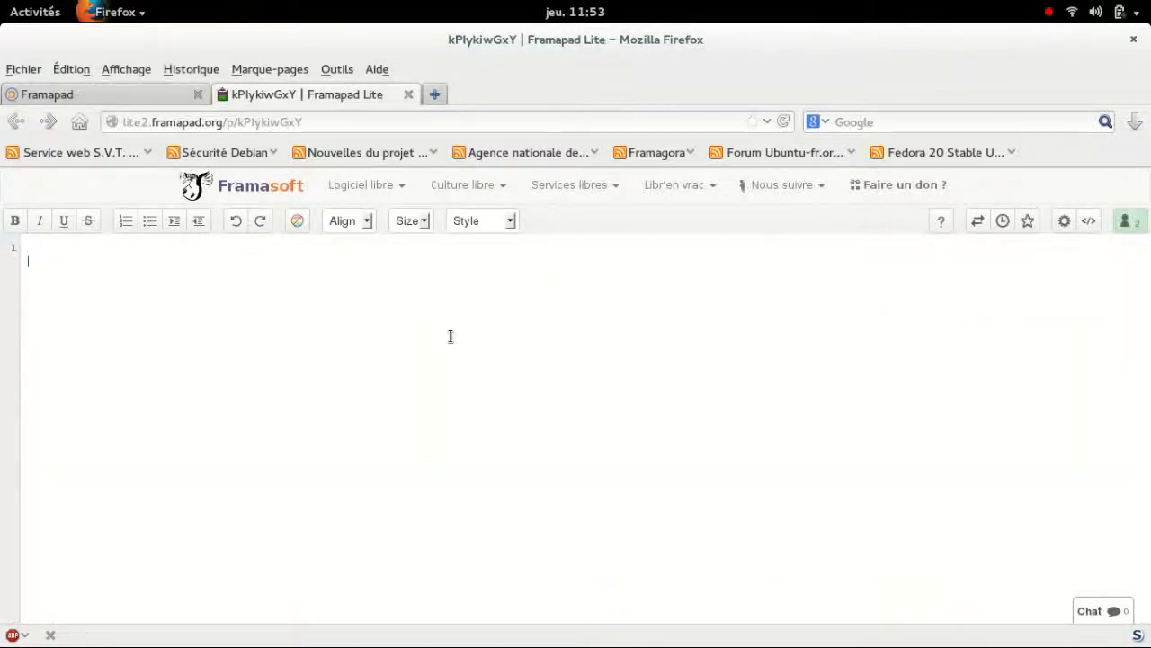
# - Add blank lines to the pad and write "Voici la zone de texte !" on line 1
pyautogui.press('Return')
pyautogui.write('Voici la zone de ')
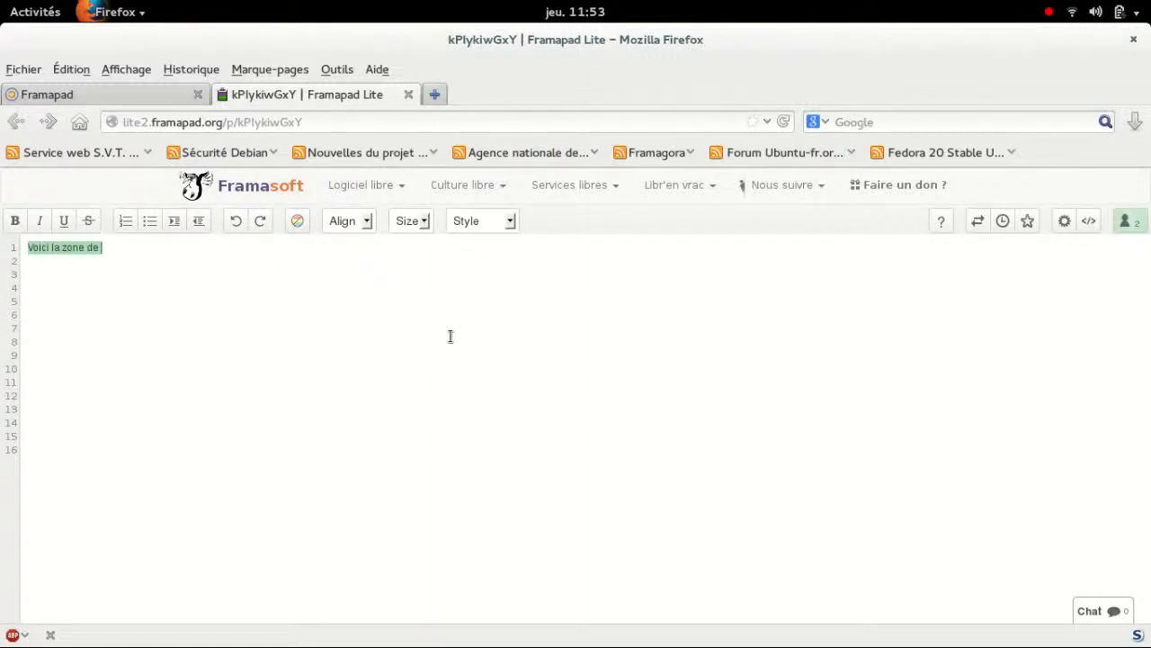
pyautogui.write('texte !')
# - Switch to the private window and write "Monsieur, je vois ce que vous écrivez" followed by a long run of exclamation marks on line 4
pyautogui.press('super')
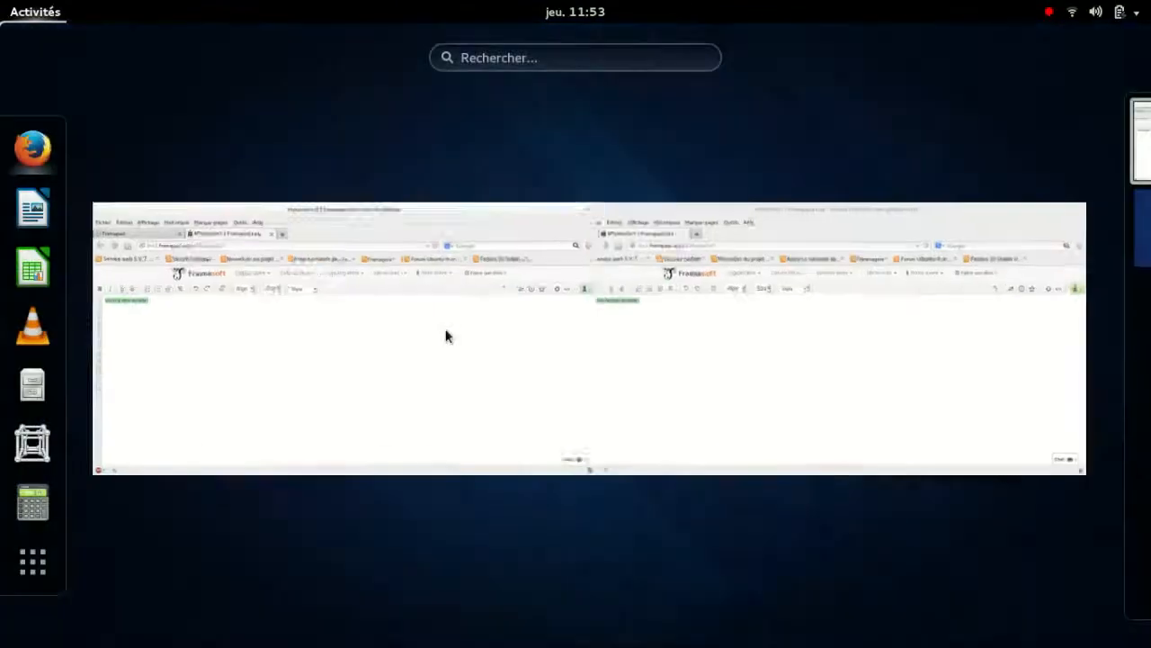
pyautogui.click(706, 372)
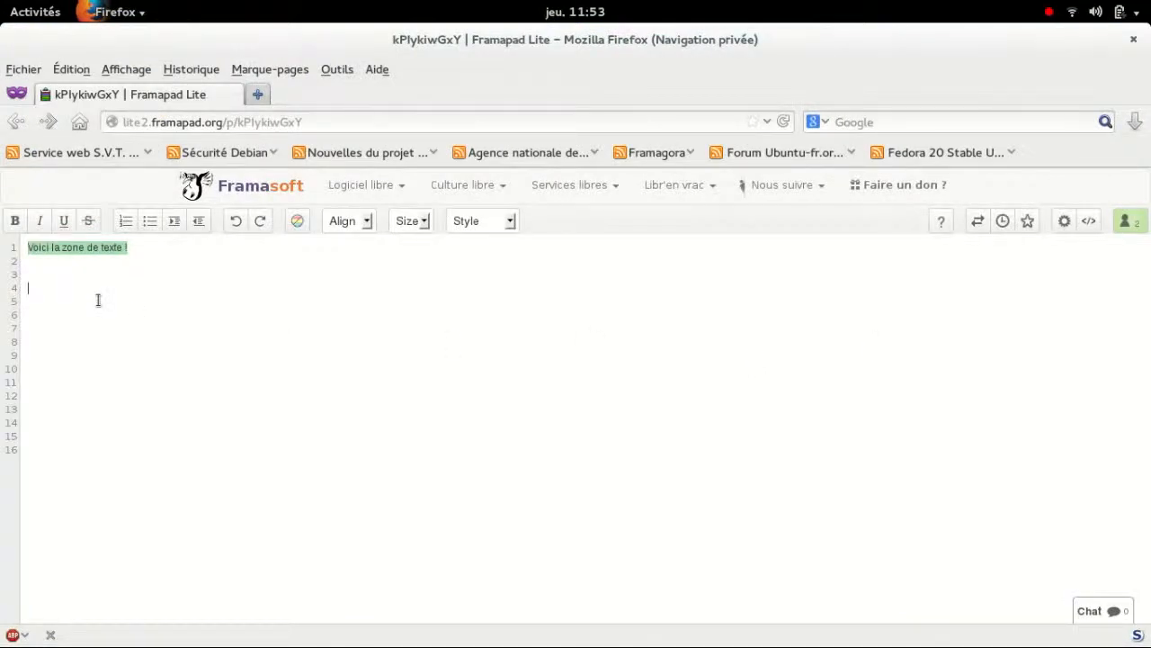
pyautogui.write('onsieur, je vo')
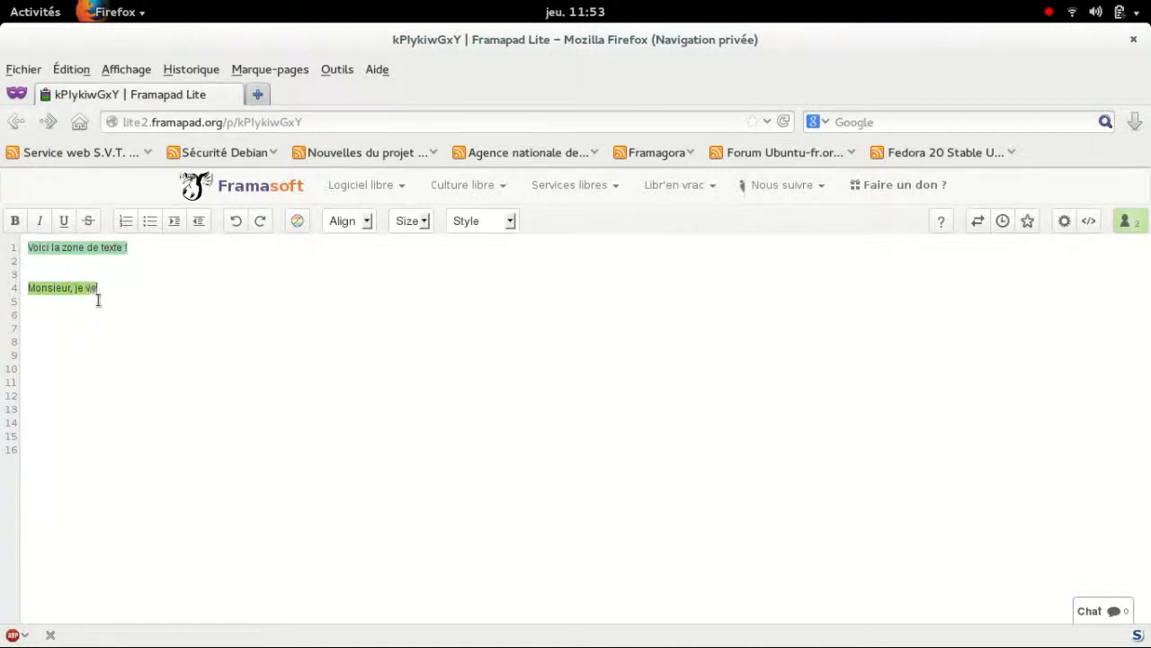
pyautogui.write('is ce que vous écriv')
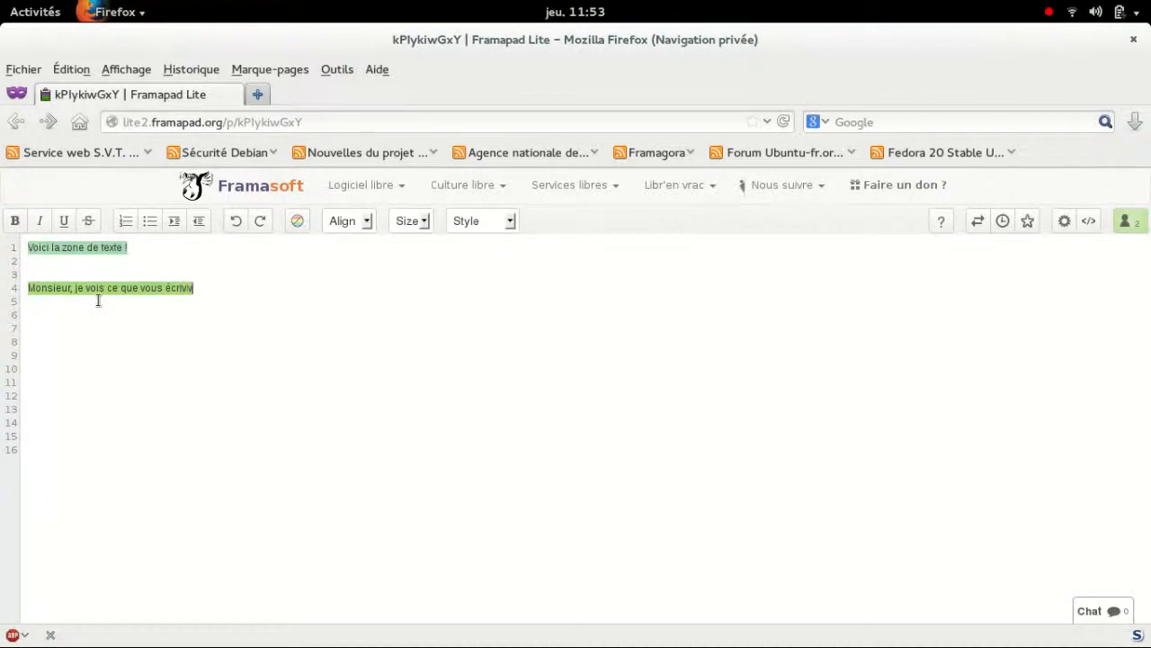
pyautogui.write('ez !!!!!!!!!!!!!!!!!!!!!!!!!!!!!!!!!!!!!!!!!!!!!')
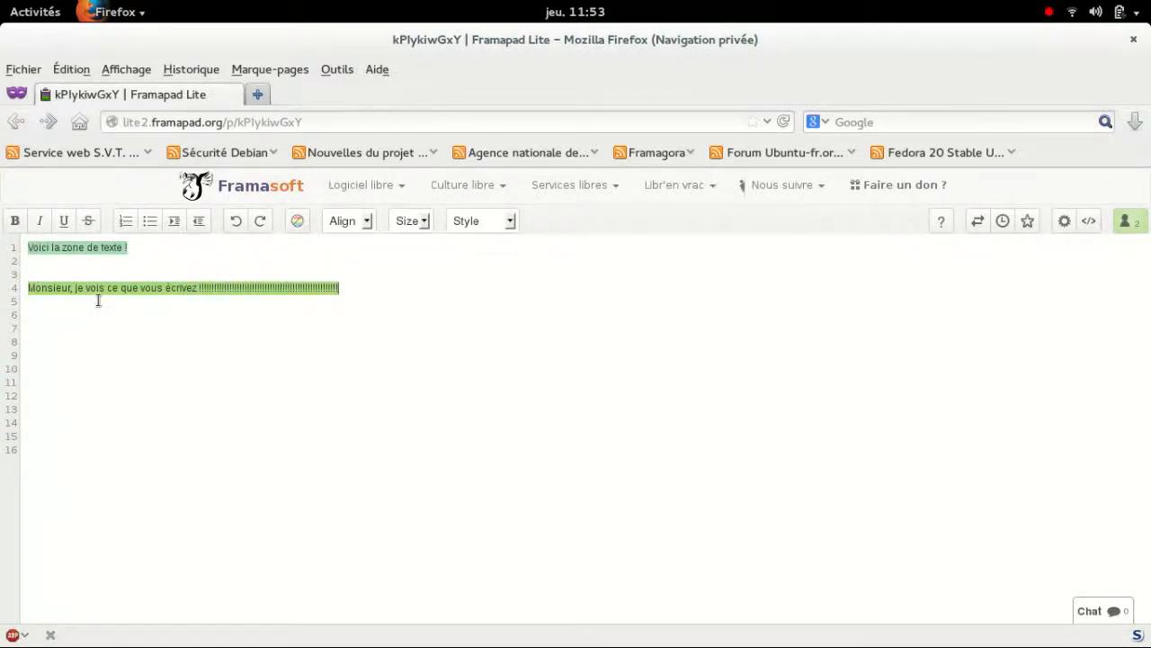
# - Change élève1's author colour to a light magenta and save it
pyautogui.click(1135, 225)
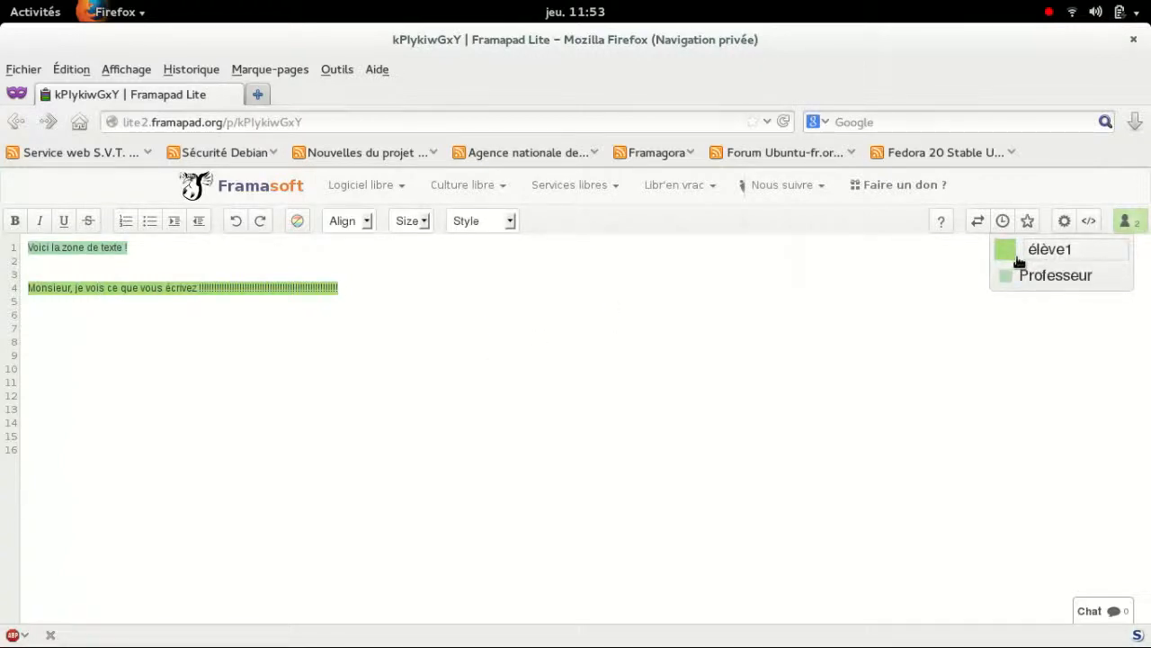
pyautogui.click(1016, 259)
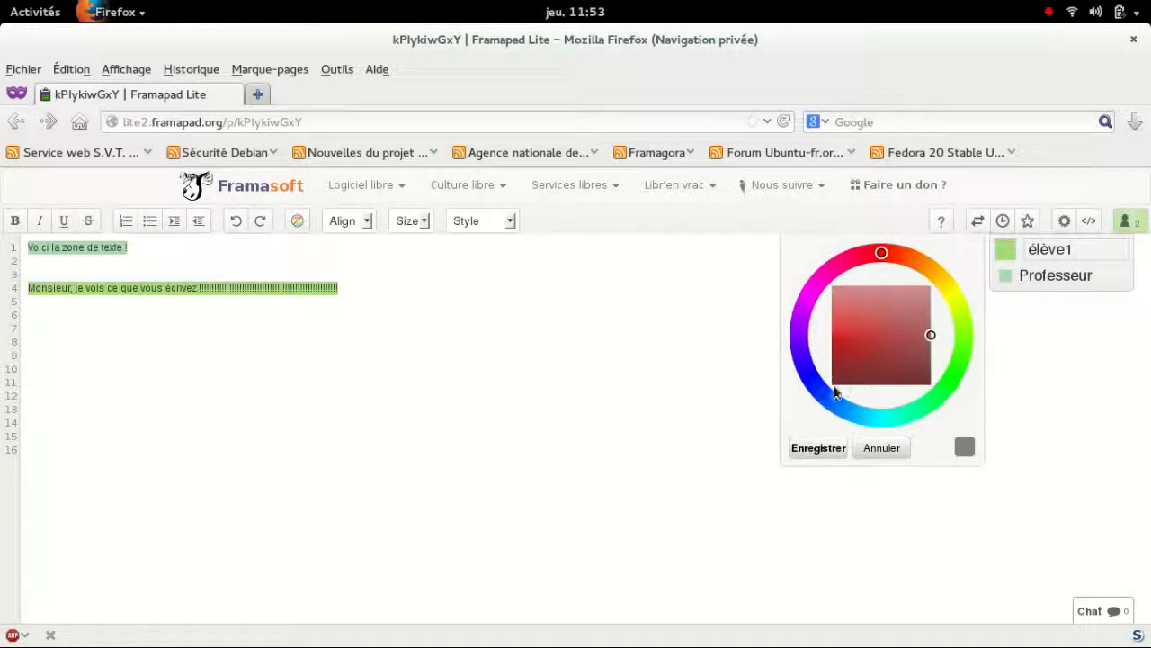
pyautogui.click(814, 290)
pyautogui.click(859, 302)
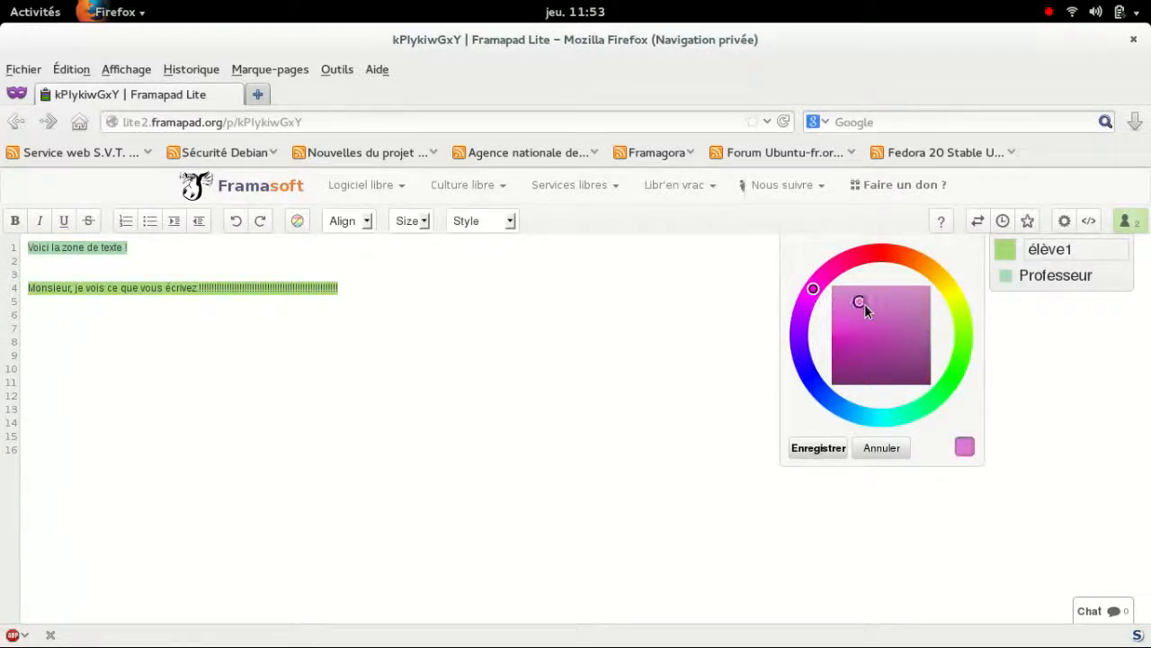
pyautogui.click(834, 452)
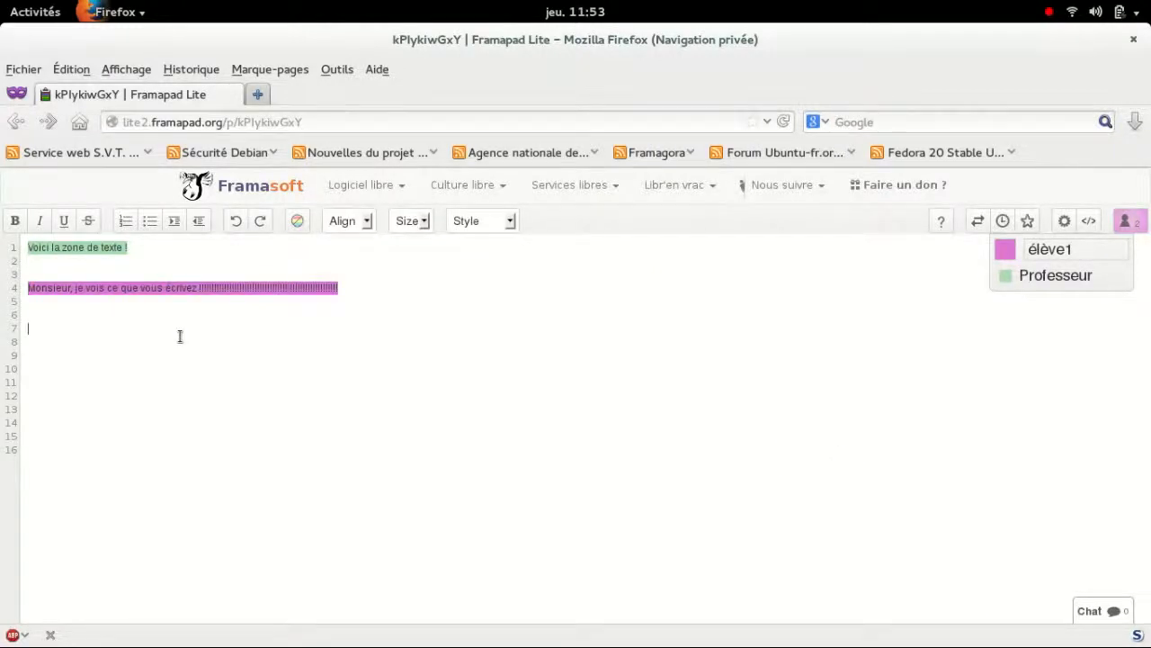
# - In Professeur's window, write line 7: "Nous sommes sur un traitement de texte collaboratif, tout le monde voit tout lemonde ;-) Mais pour parler, mieux vaut utiliser le chat ;-)"
pyautogui.press('super')
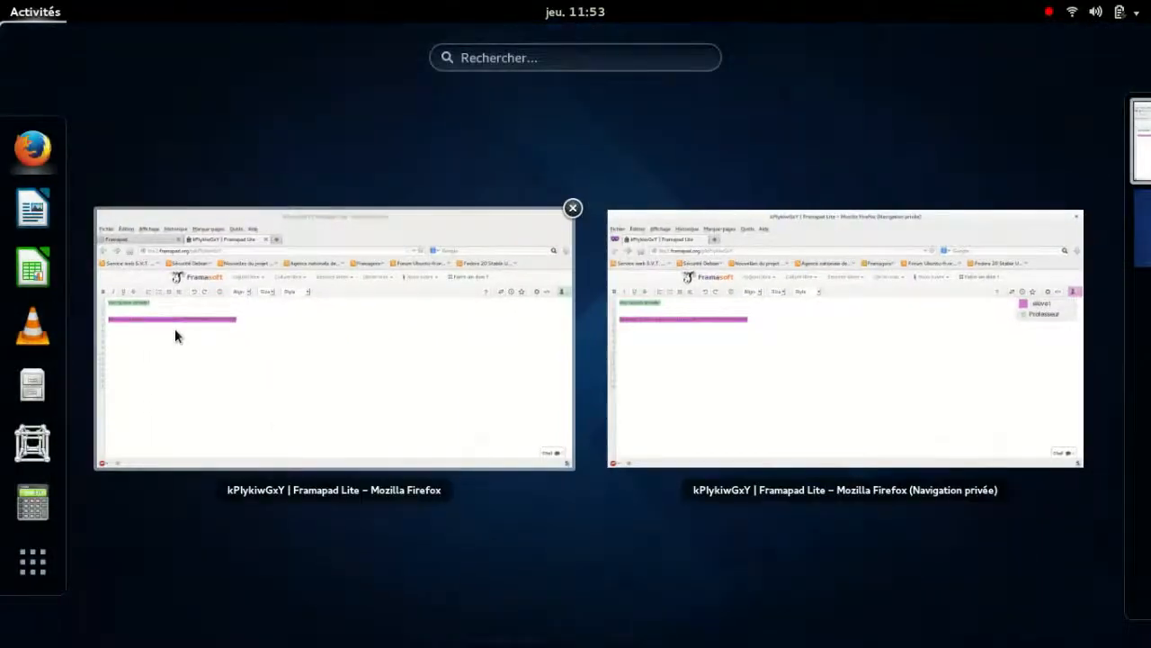
pyautogui.click(175, 334)
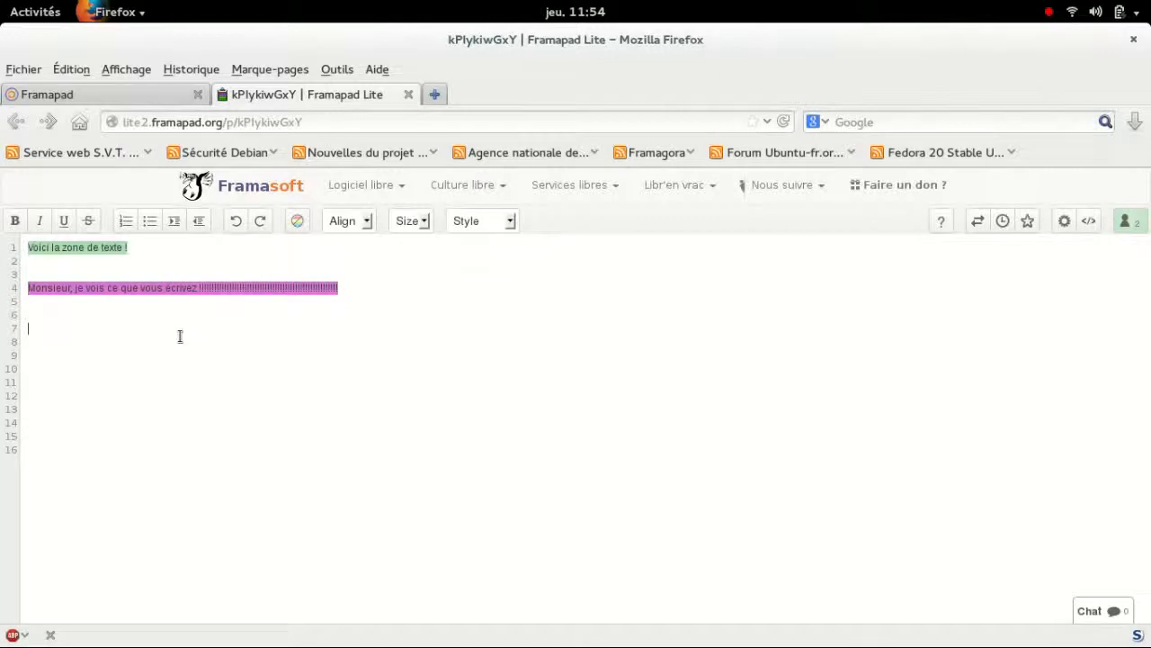
pyautogui.write('Nous sommes sur un traitement de texte collabor')
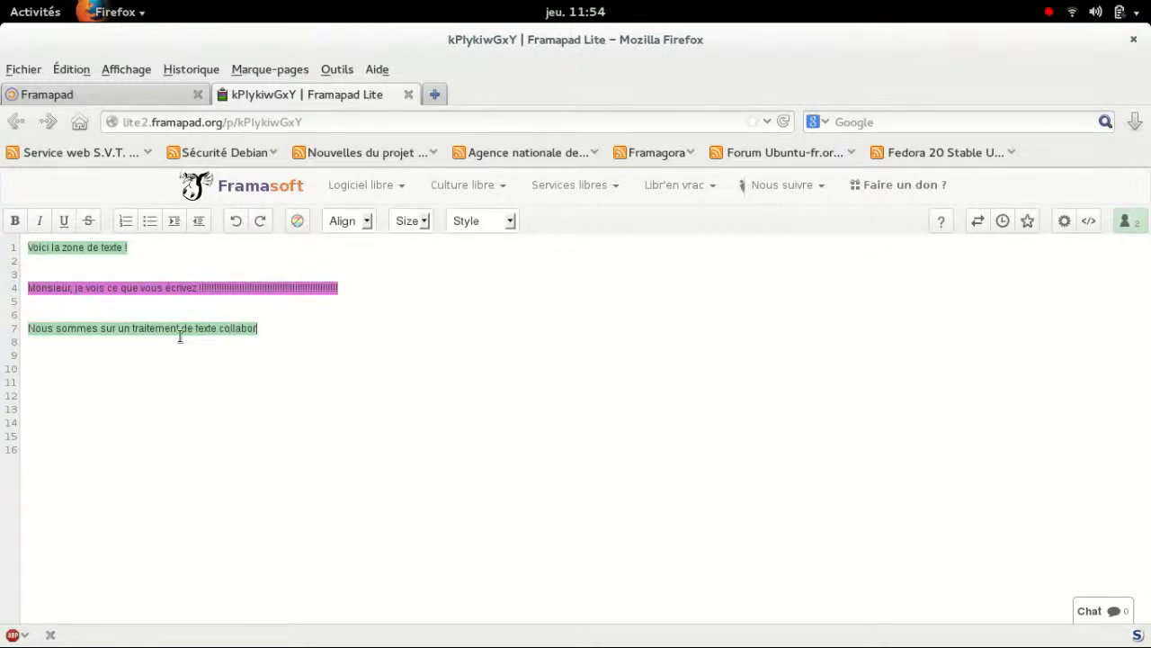
pyautogui.write('atif, tout le monde voi')
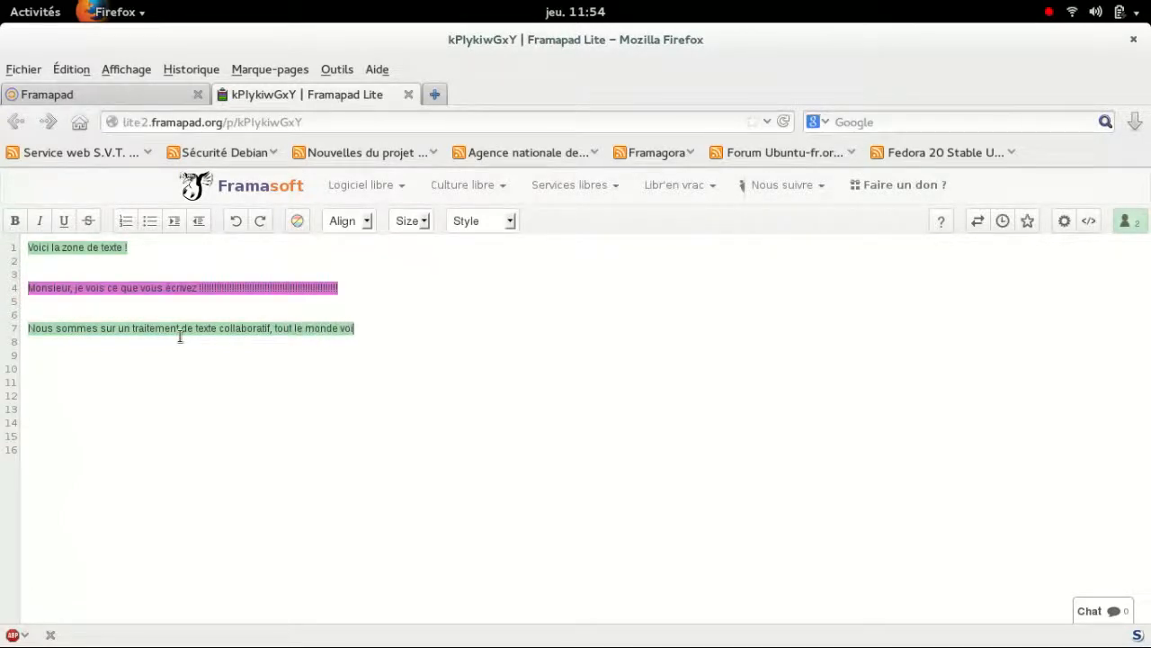
pyautogui.write('t tout lemonde ;-)')
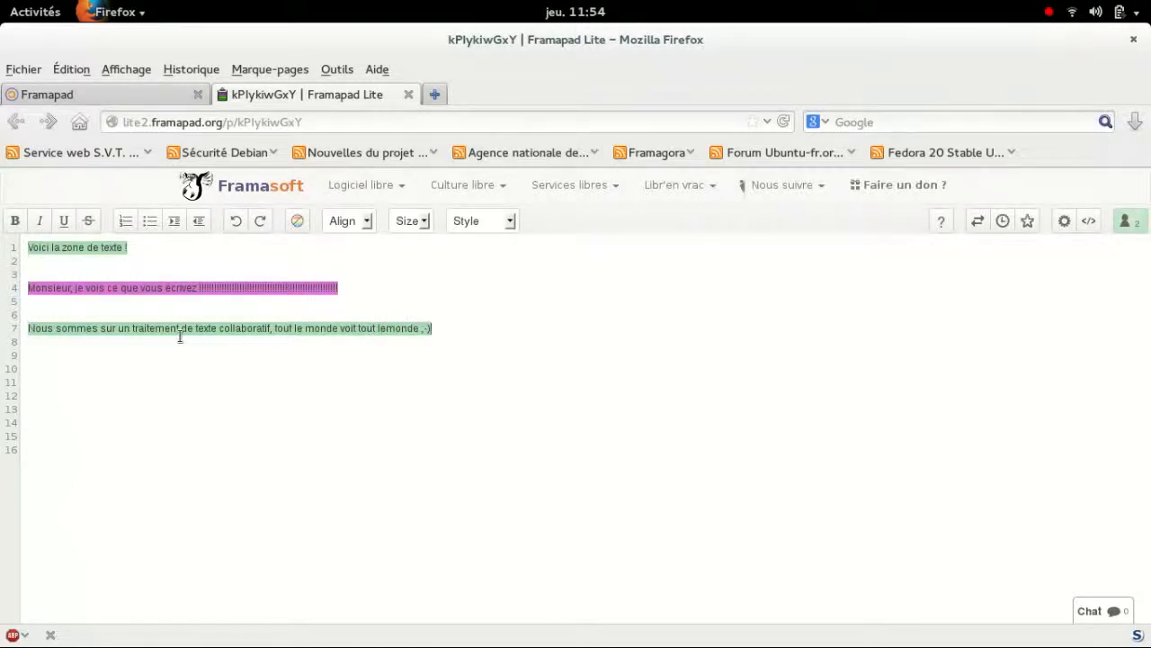
pyautogui.write(' Mais pour parler, mieux vaut utiliser le chat ;-)')
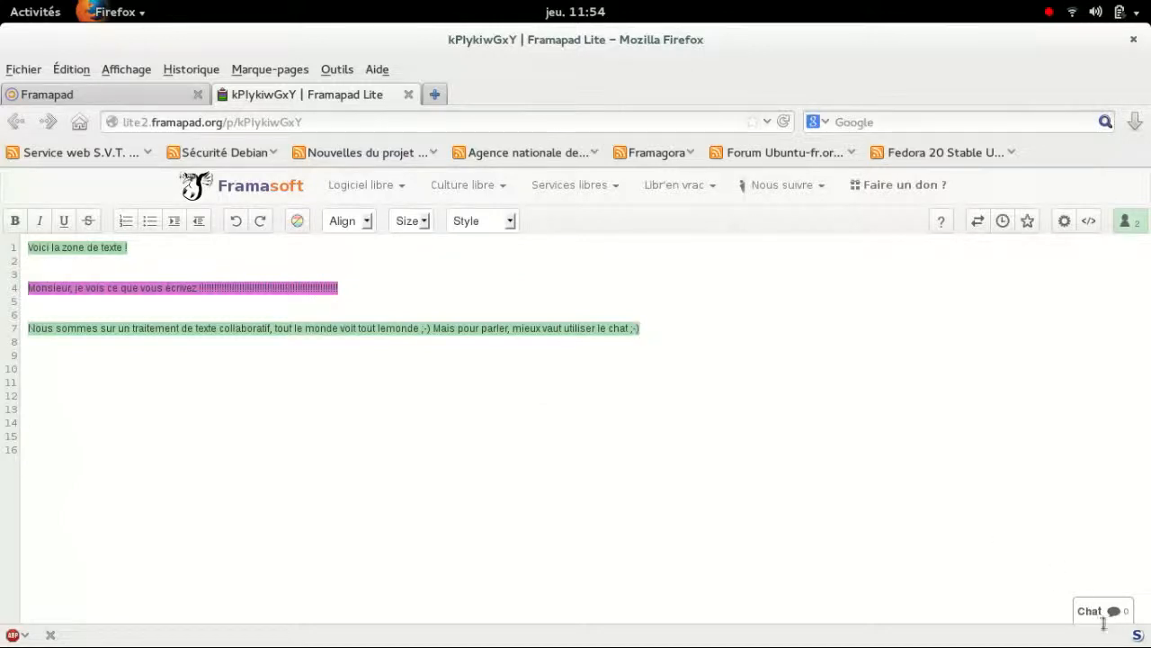
# - Open the pad's chat and send the messages "Bonjour à tous !" and "Pour parler du travail, c'est ici !" as Professeur
pyautogui.click(1102, 619)
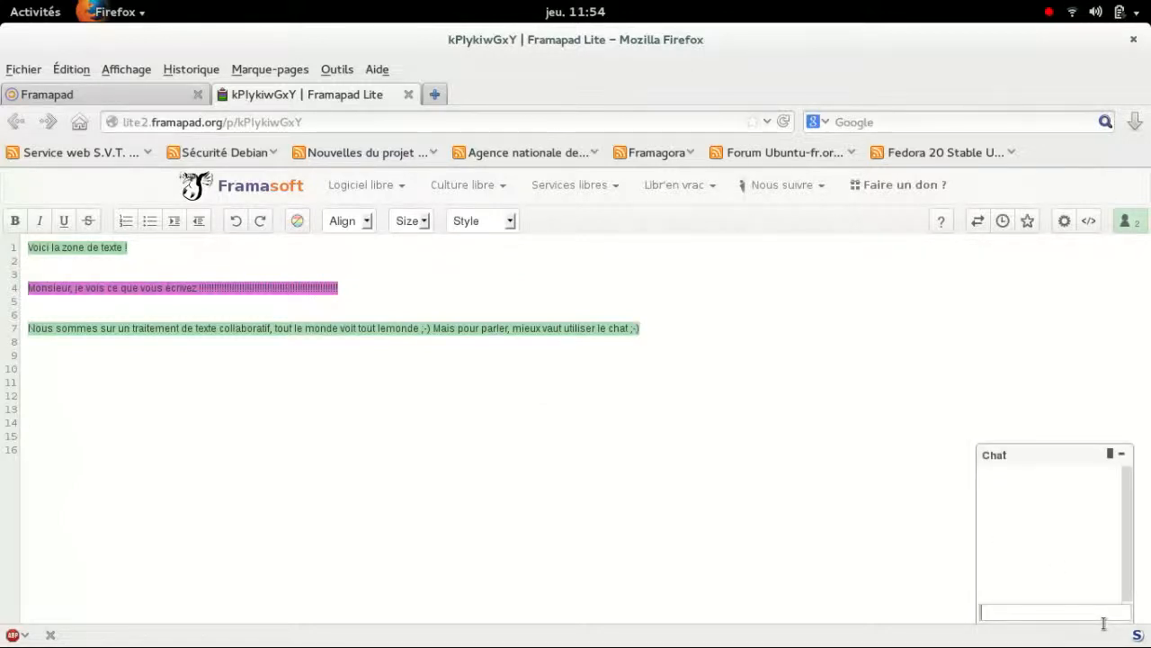
pyautogui.write('Bonjour à to')
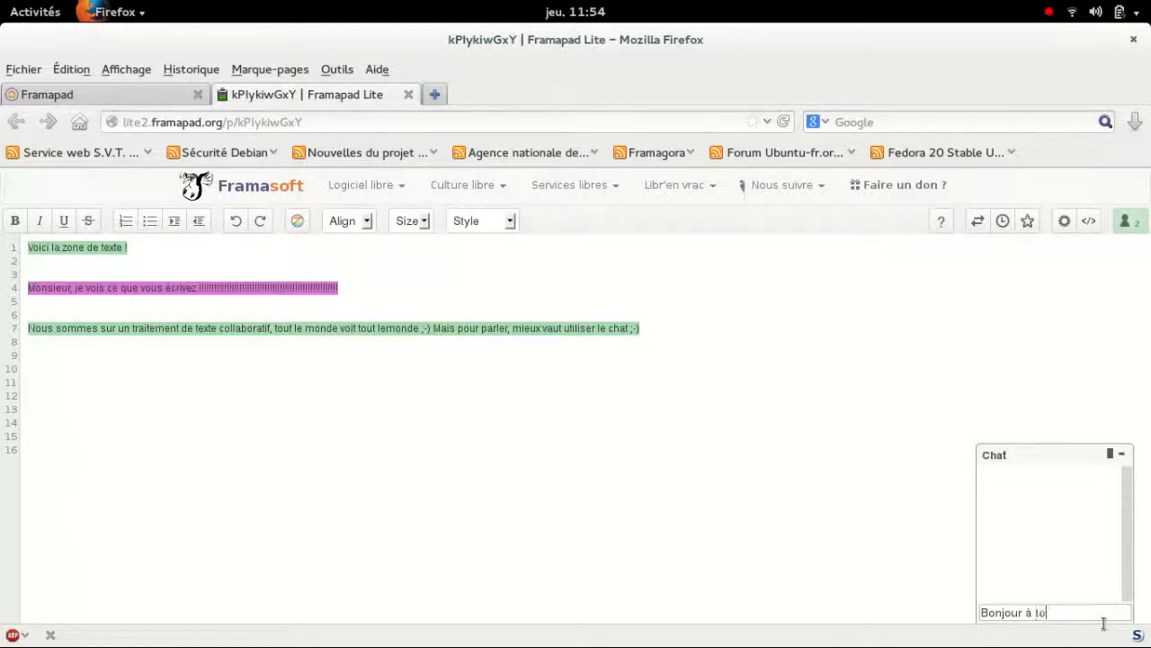
pyautogui.write('us !')
pyautogui.press('Return')
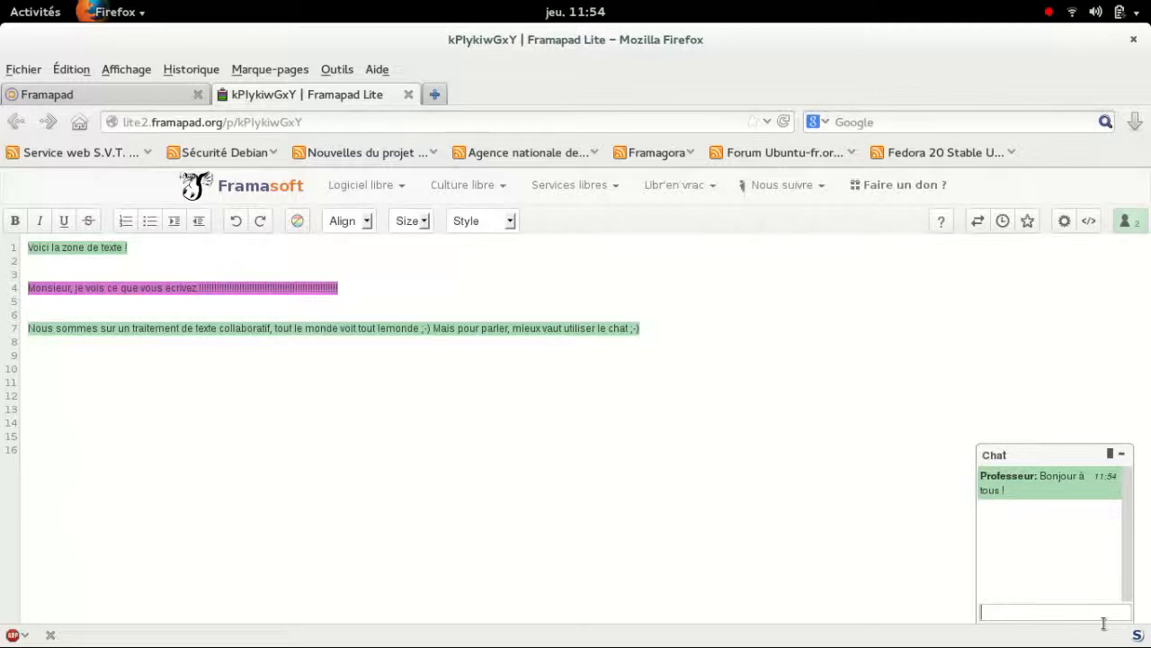
pyautogui.write('Pour parler du tra')
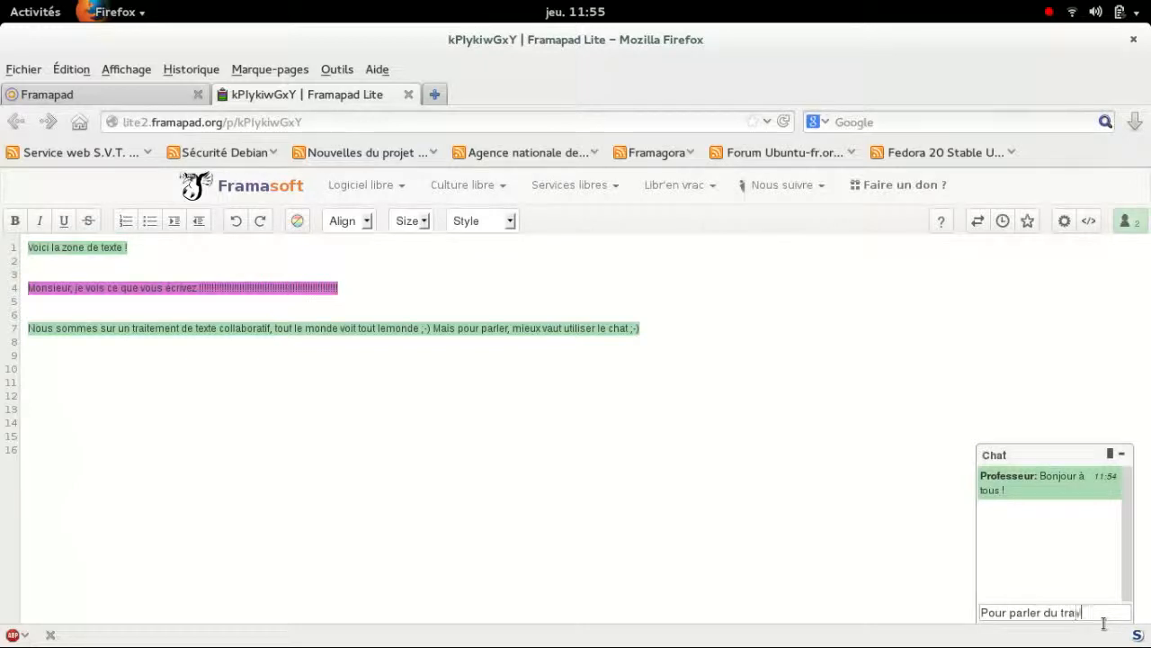
pyautogui.write("vail, c'estici !")
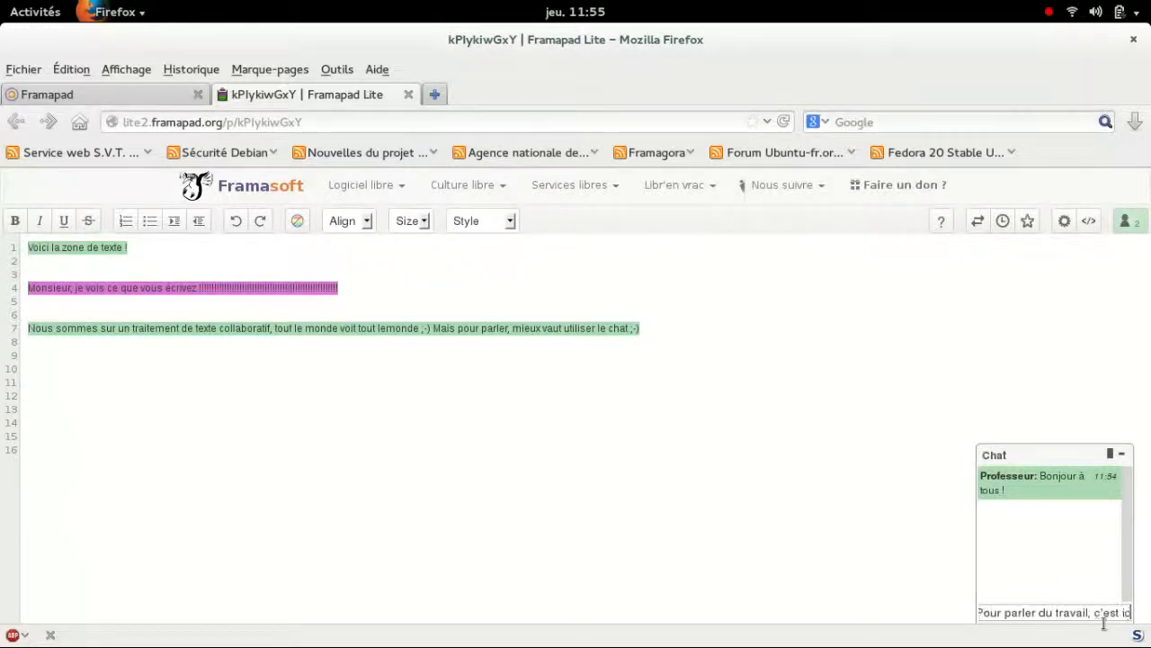
pyautogui.press('Return')
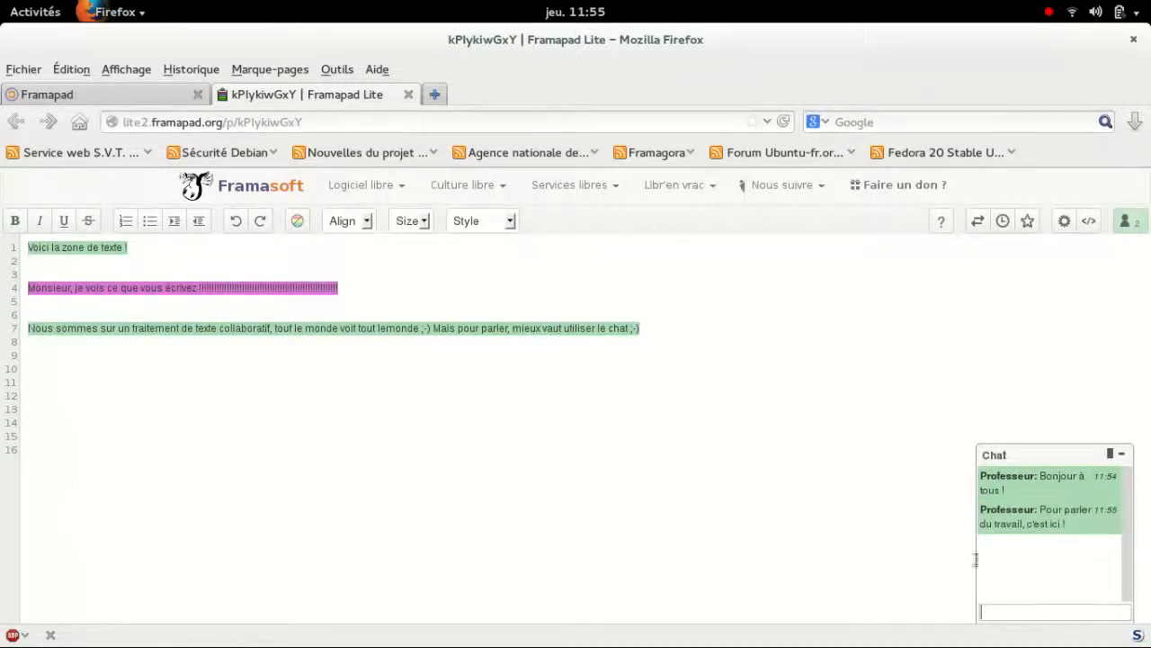
# - Switch to élève1's private window, open the chat there and send "Merci monsieur !"
pyautogui.click(229, 356)
pyautogui.press('super')
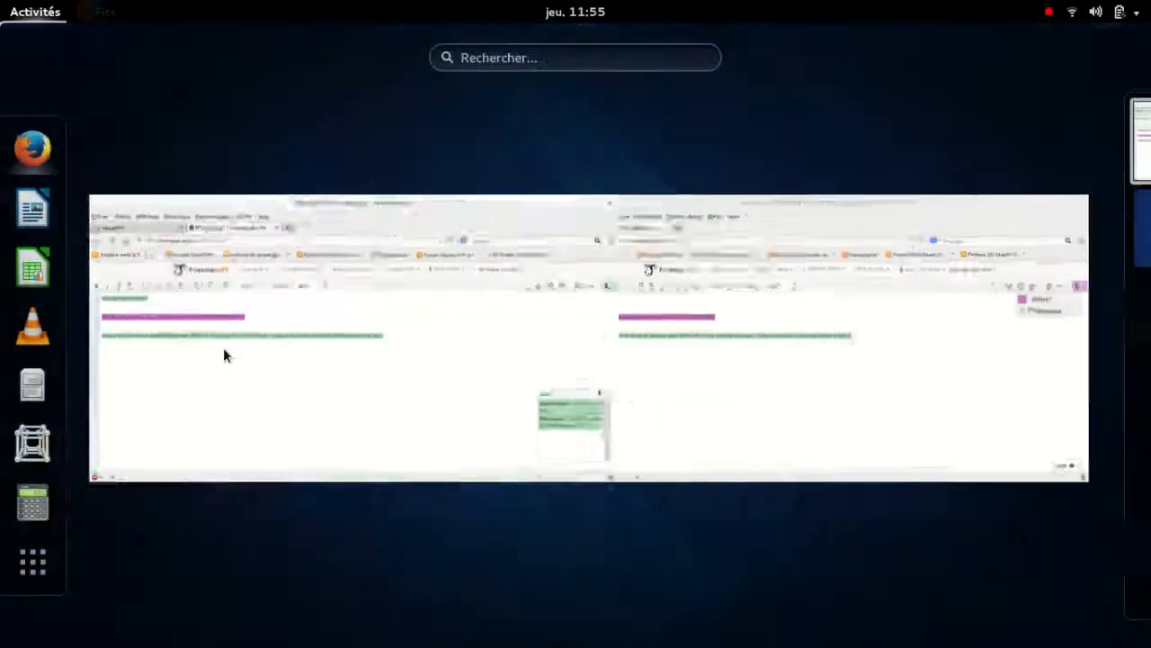
pyautogui.click(800, 401)
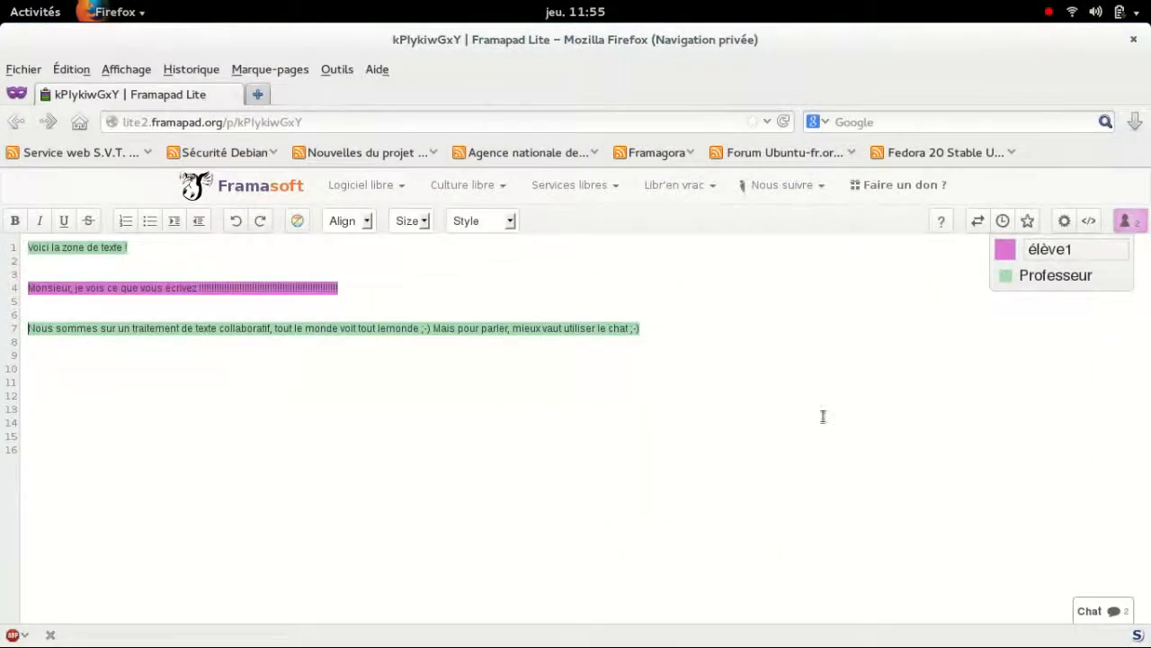
pyautogui.click(1103, 617)
pyautogui.click(1101, 617)
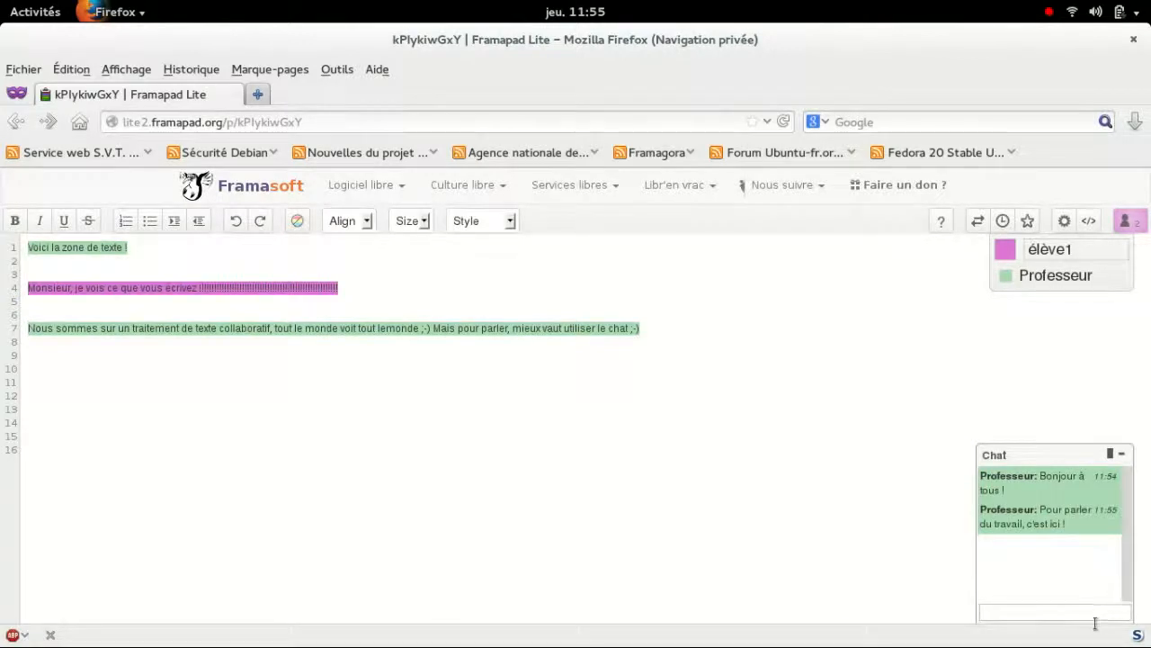
pyautogui.write('Merci monsieur !')
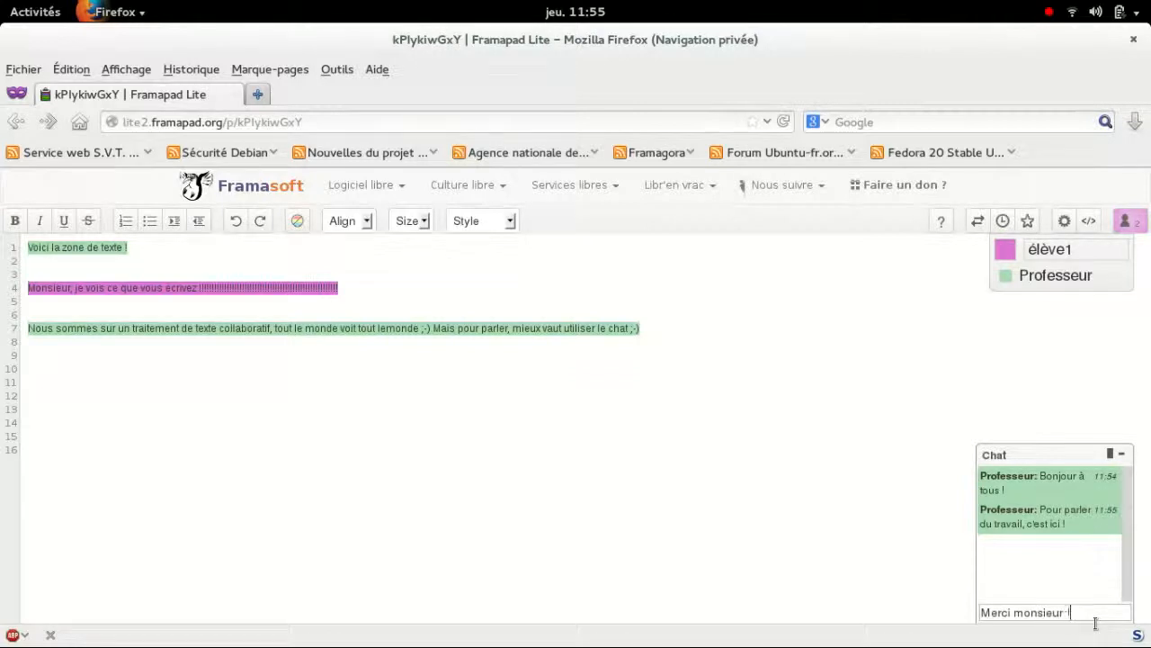
pyautogui.press('Return')
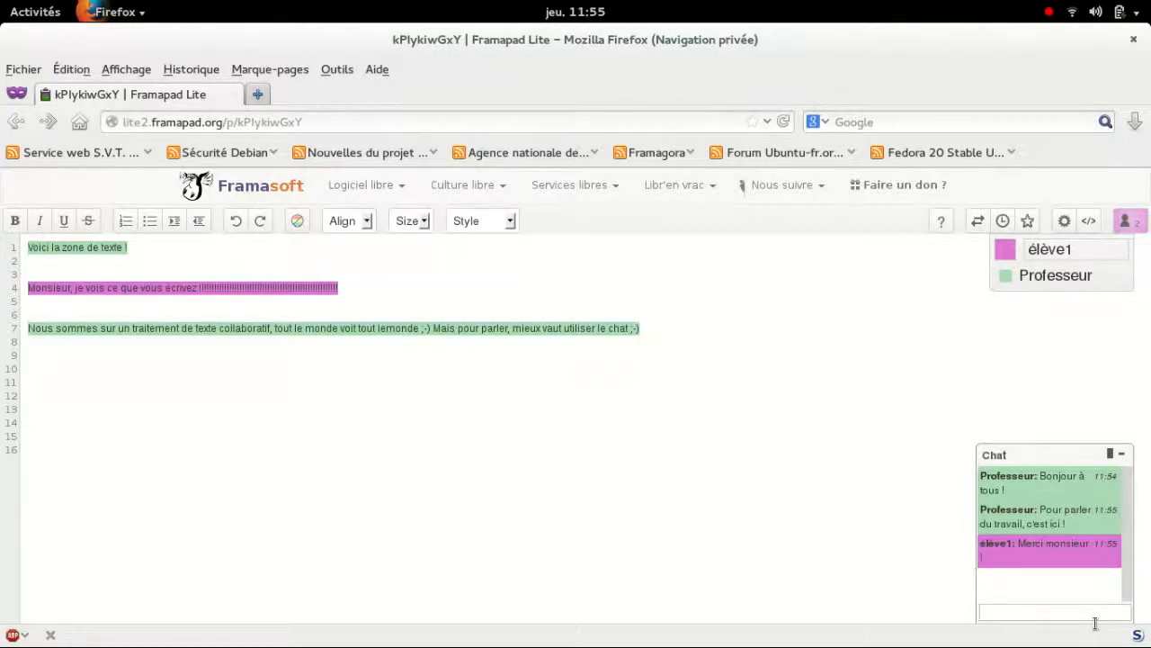
# - Return to Professeur's window and reply "Bon courage ;-)" in the chat
pyautogui.press('super')
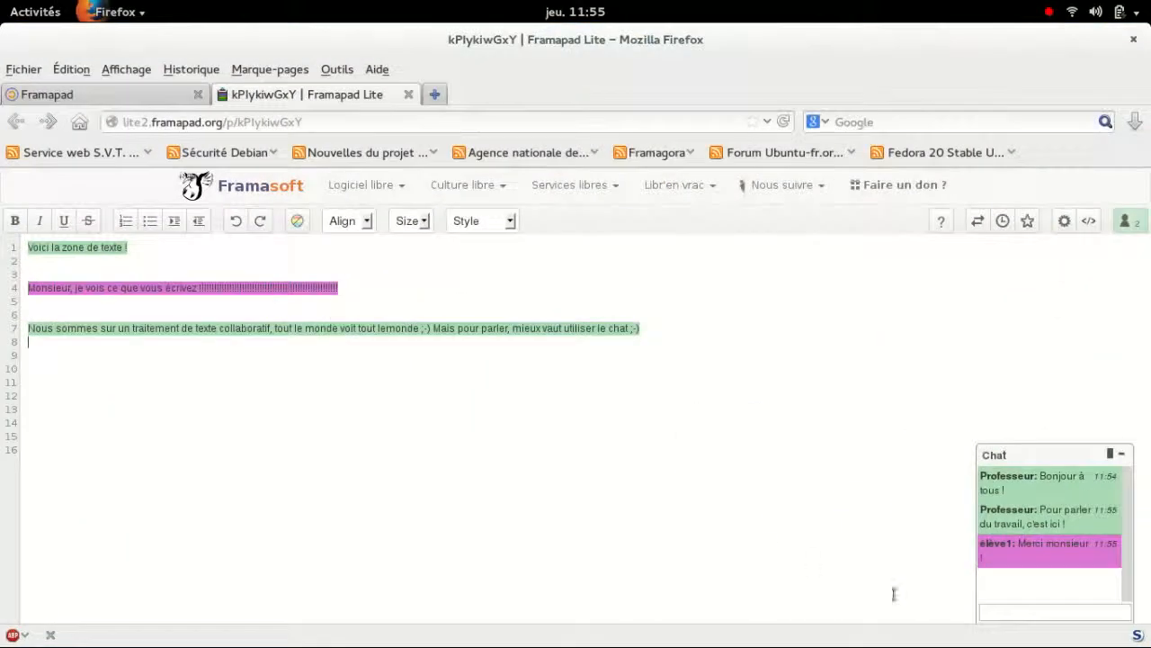
pyautogui.write('Bon courage ')
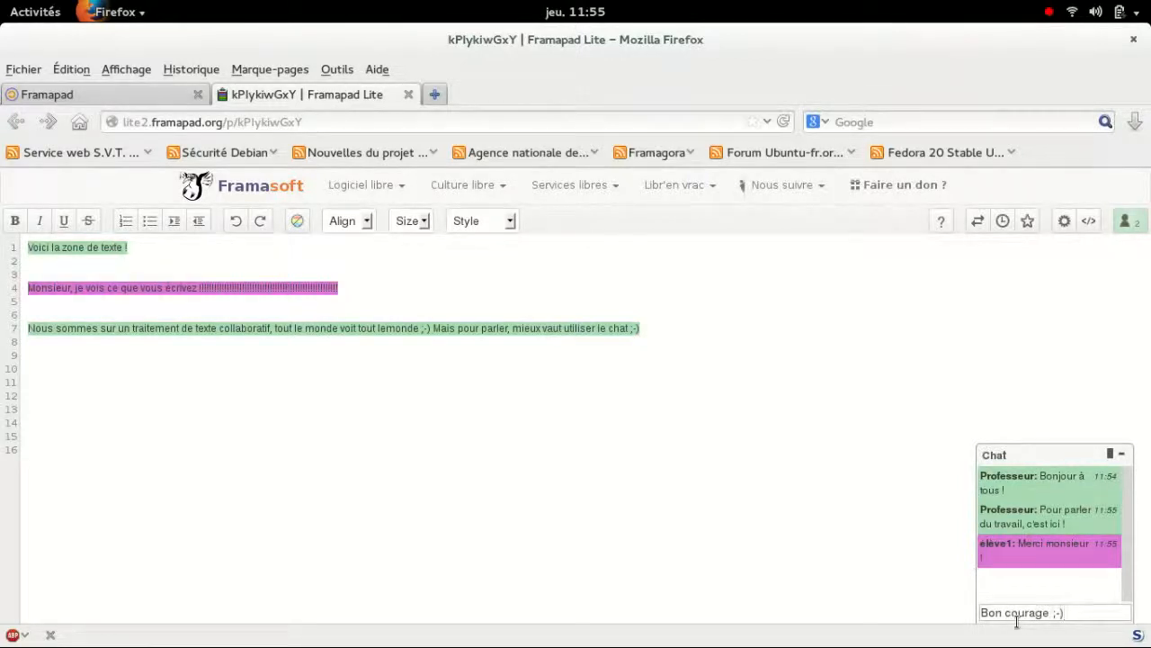
pyautogui.write(';-)')
pyautogui.press('Return')
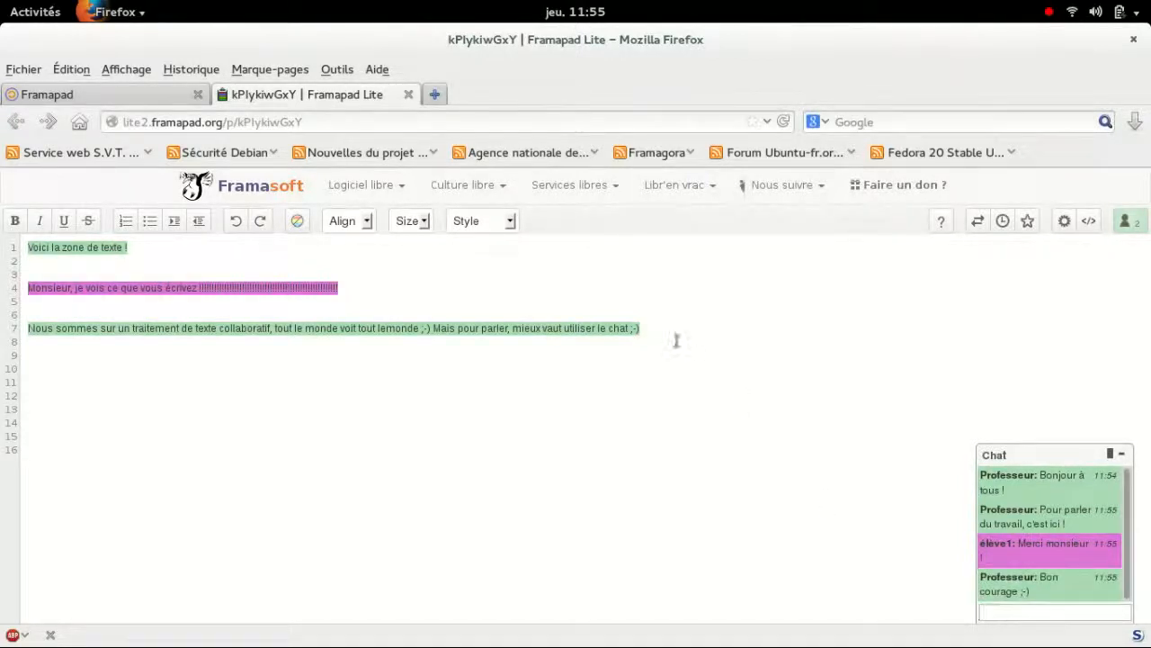
# - Delete the text of lines 4 to 7, and write "blablabla" followed by several dots on line 4 in élève1's private window
pyautogui.moveTo(671, 336); pyautogui.dragTo(31, 290)
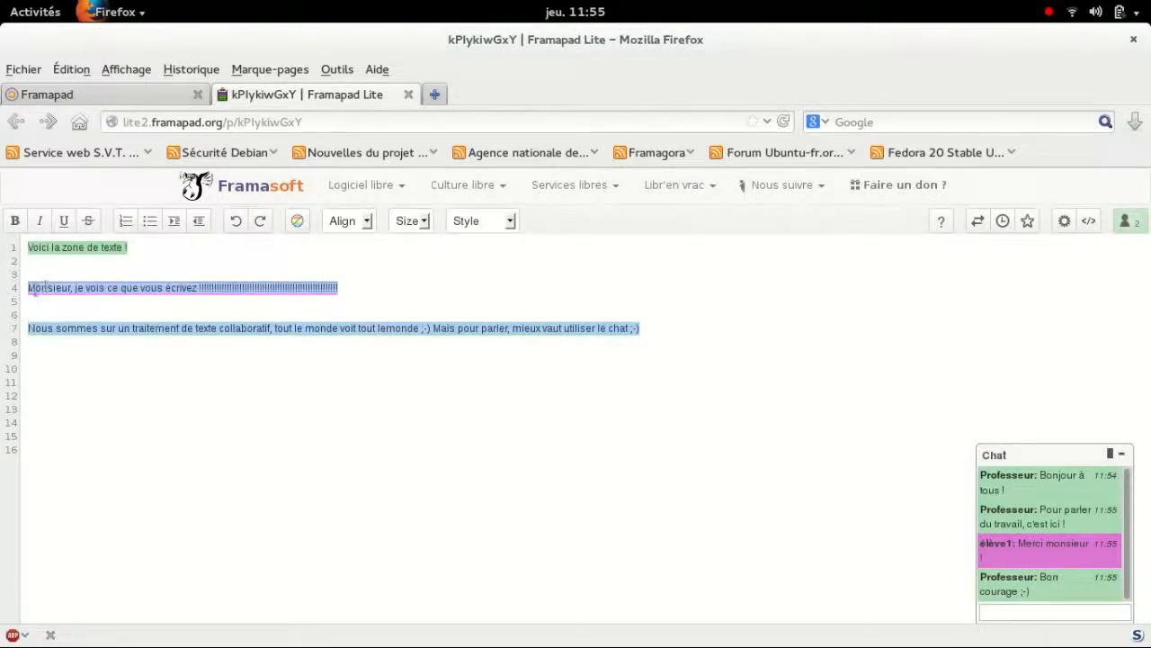
pyautogui.press('BackSpace')
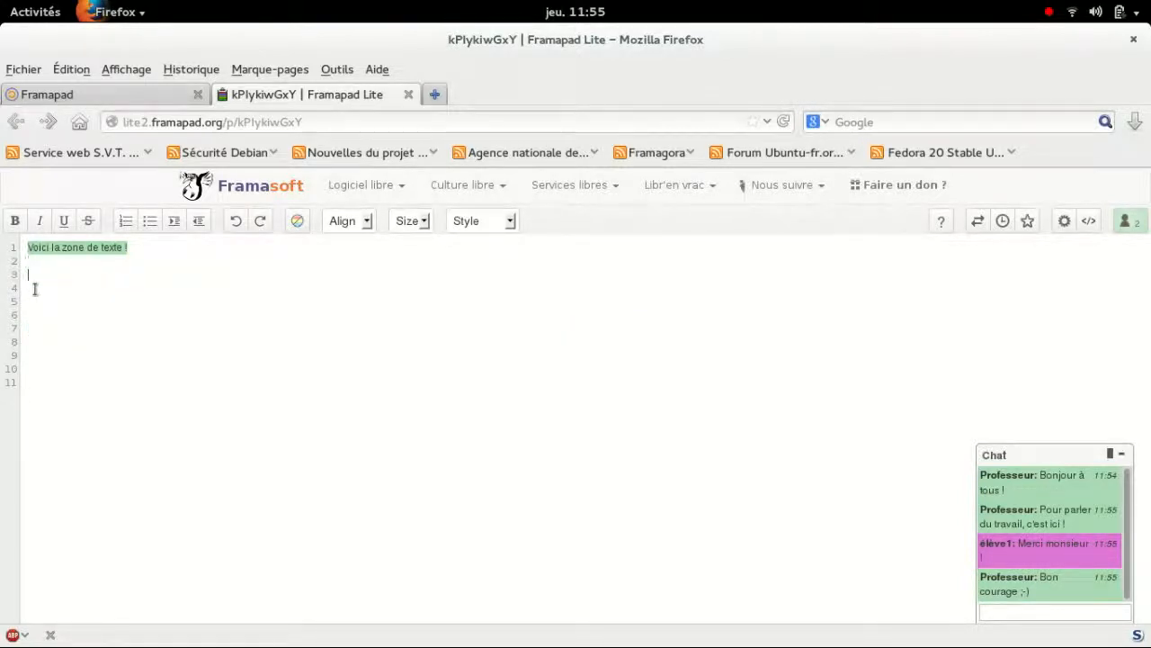
pyautogui.press('super')
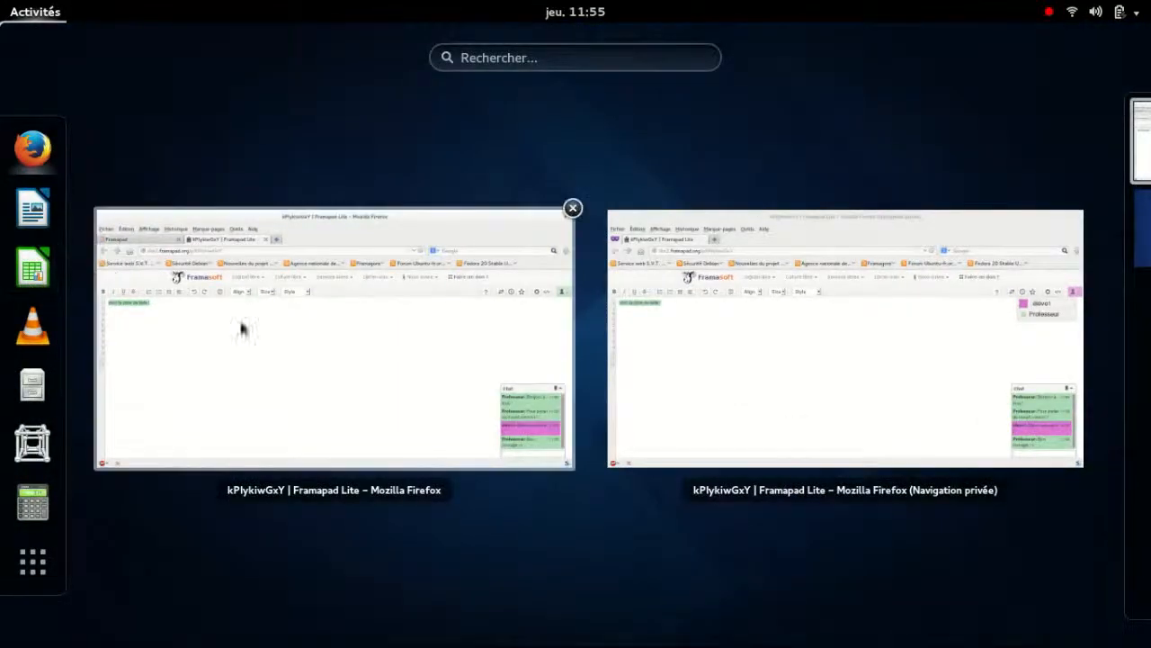
pyautogui.click(710, 385)
pyautogui.click(53, 294)
pyautogui.write('blablabla ...')
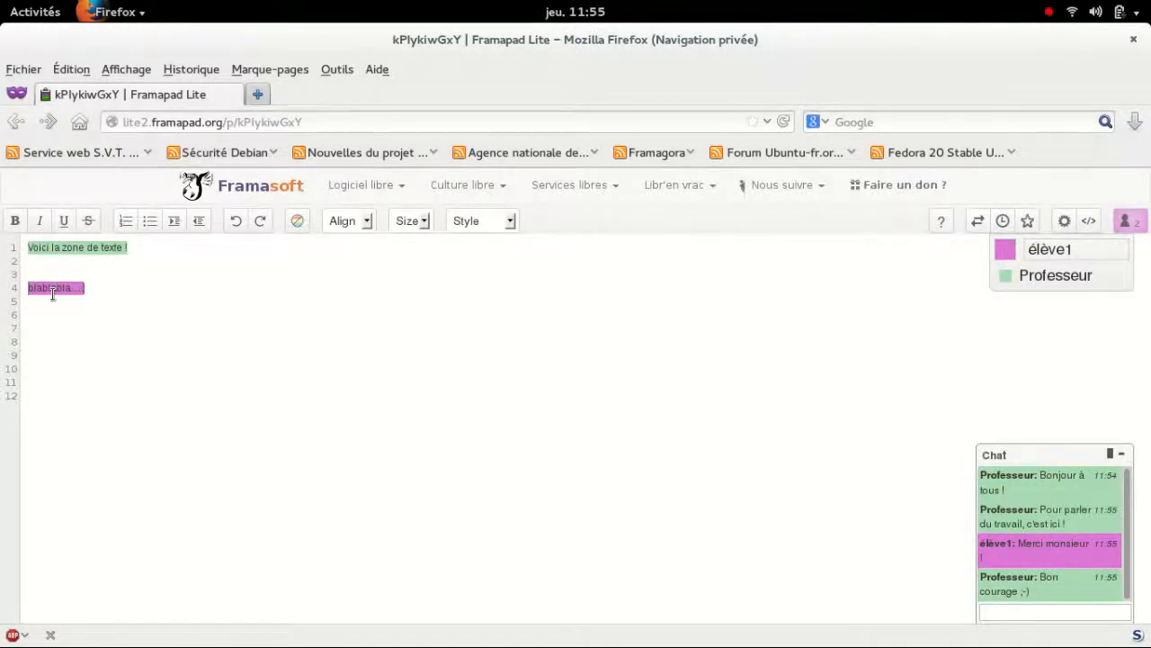
# - In Professeur's window, open the pad's dynamic history, go back to version 92 to view the deleted text, and return to the pad
pyautogui.press('super')
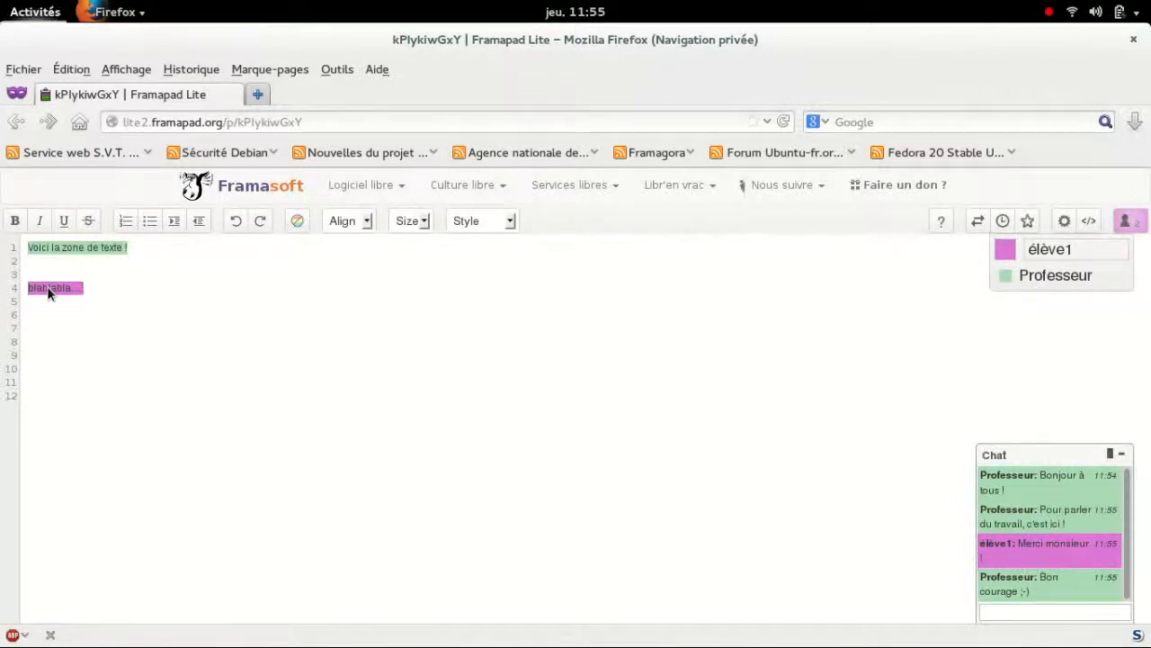
pyautogui.click(268, 345)
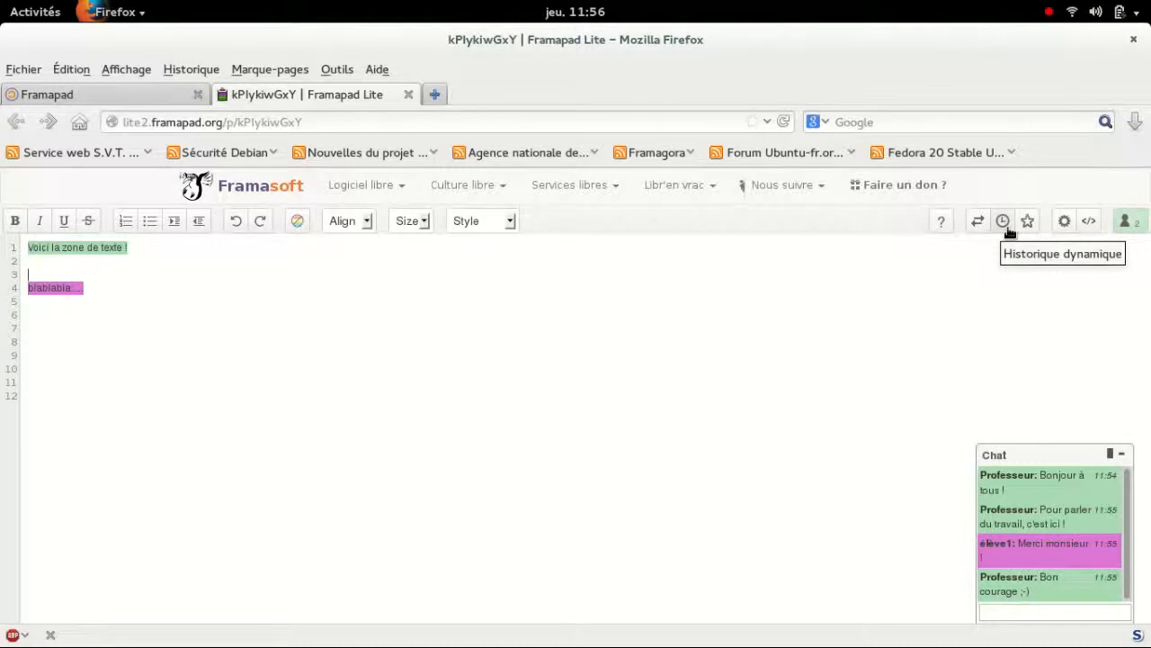
pyautogui.click(1007, 230)
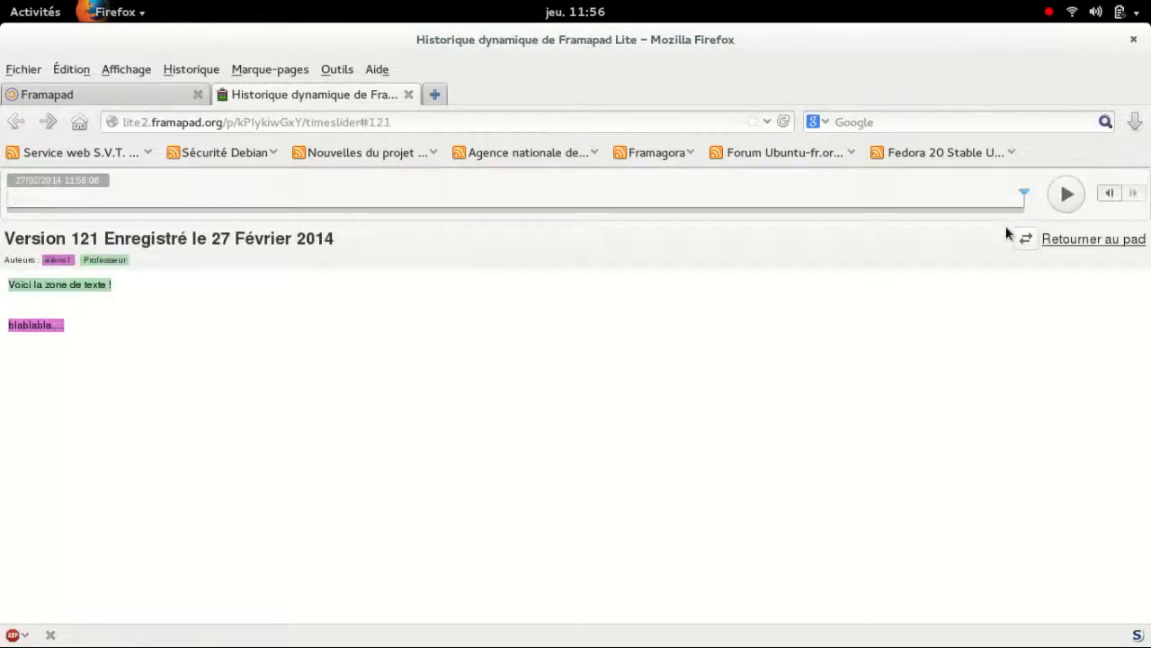
pyautogui.moveTo(1031, 201); pyautogui.dragTo(789, 216)
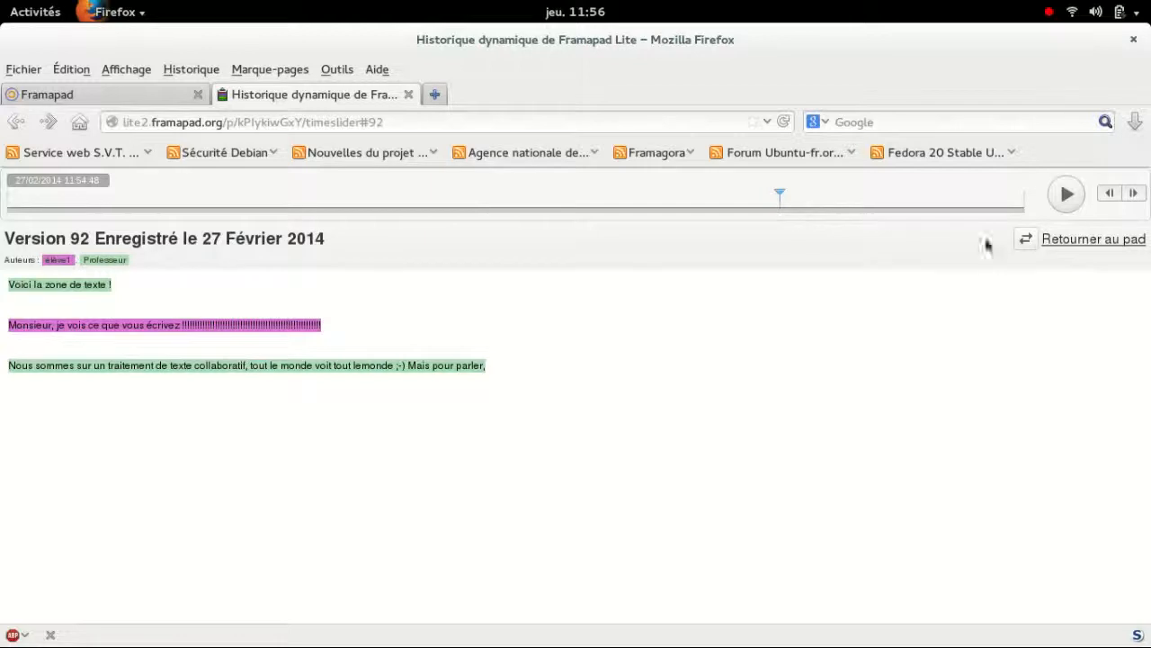
pyautogui.click(1064, 244)
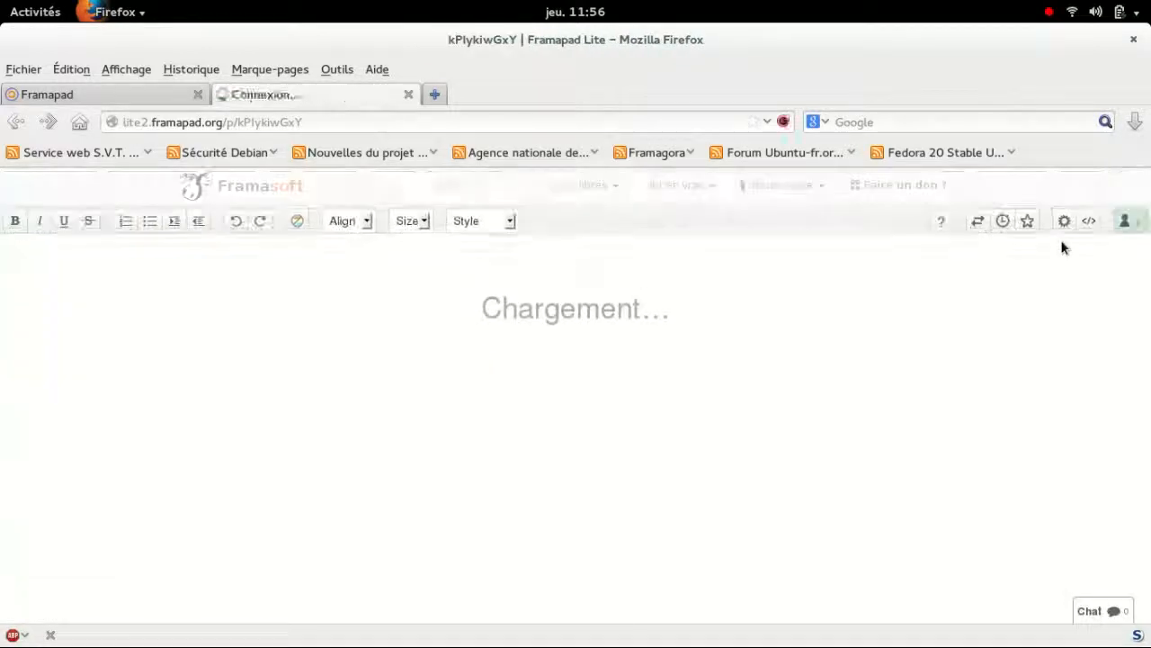